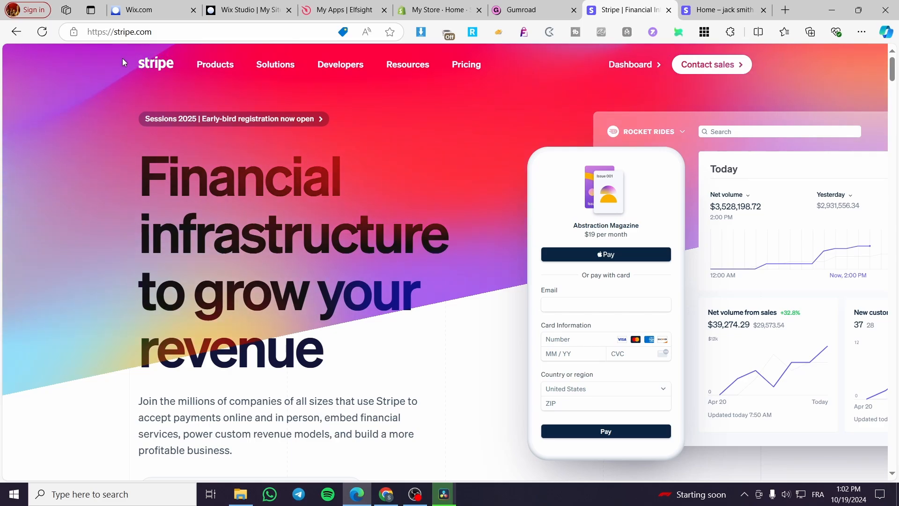
Open the product catalog in the Stripe dashboard and close the duplicate dashboard tab
click(641, 70)
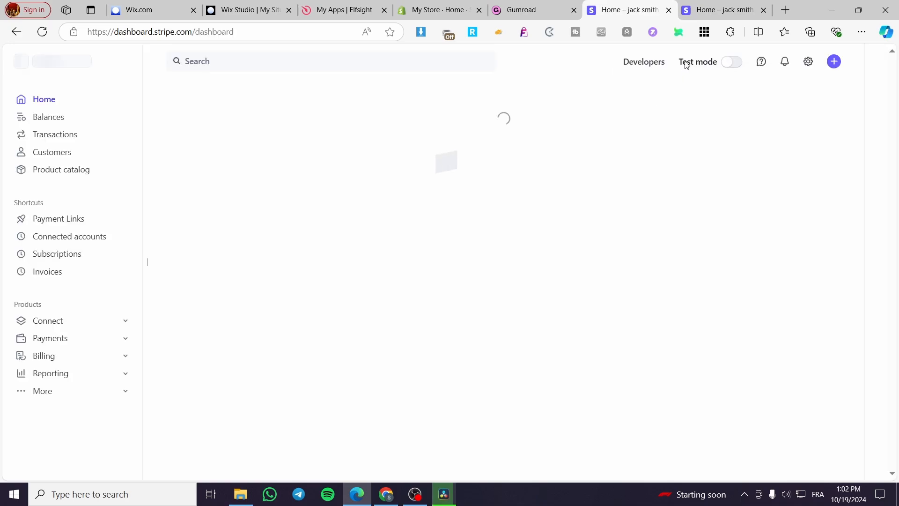
click(765, 10)
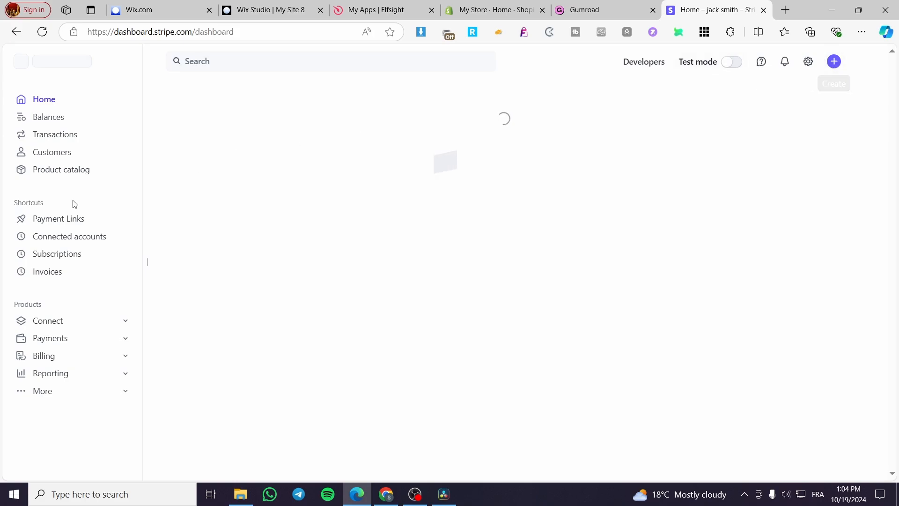
click(38, 172)
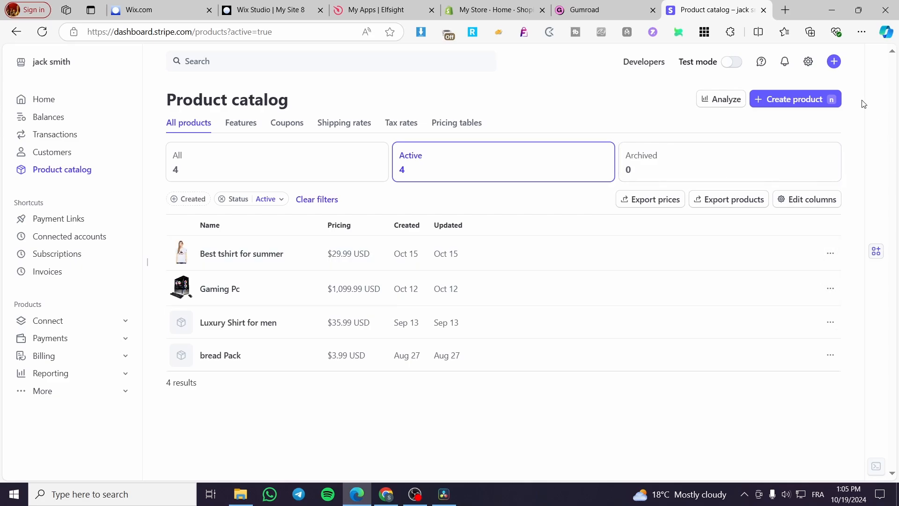
Start a new product with "Ebook of the sea" as both its name and its description
click(801, 100)
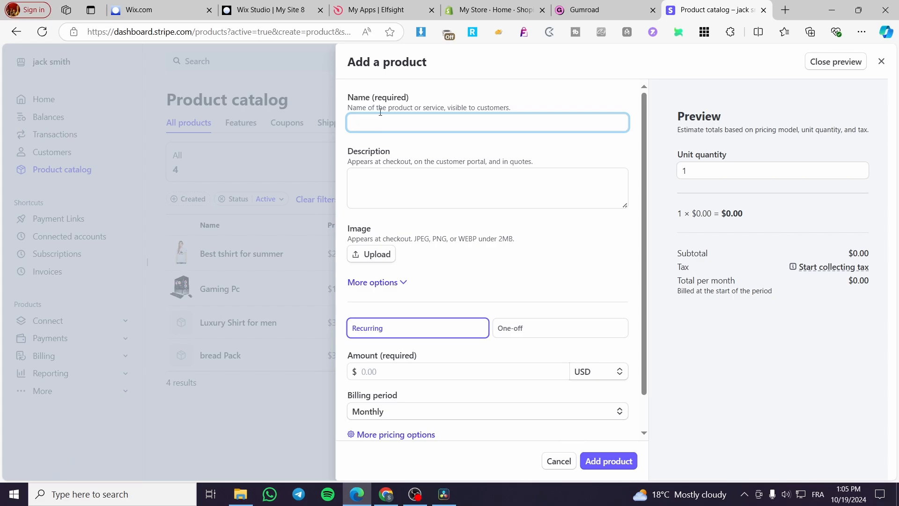
text(Ebook of the sea)
key(ctrl+a)
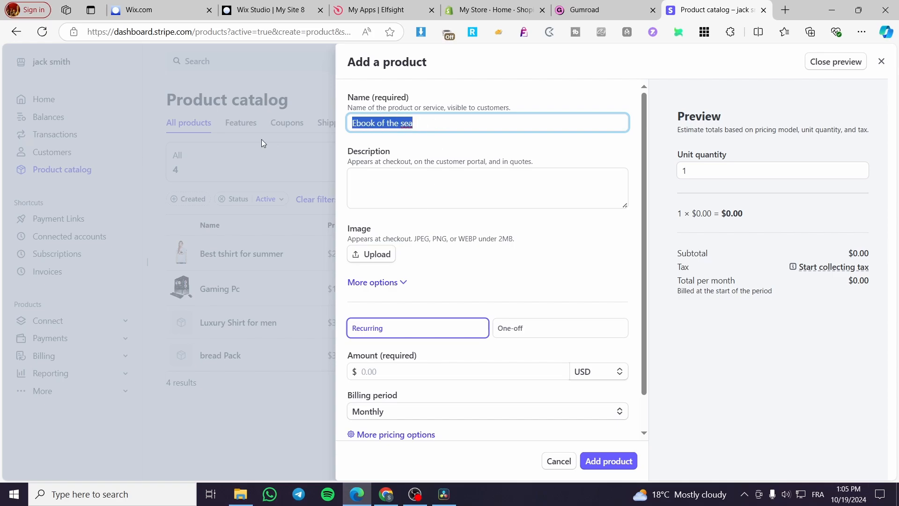
key(ctrl+c)
click(398, 213)
key(ctrl+v)
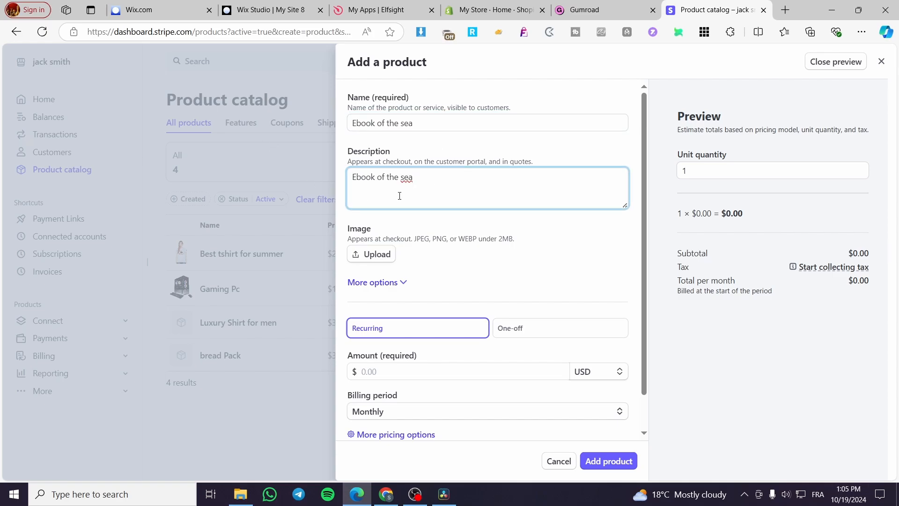
Upload the bottle image whose file name starts with S8b7e053e from Downloads and set a one-off price of 25.99 USD
click(373, 254)
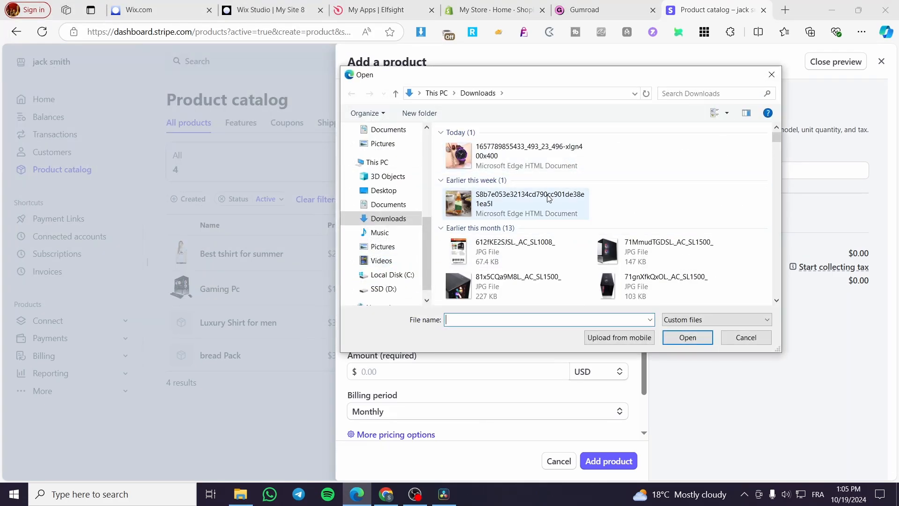
double_click(549, 198)
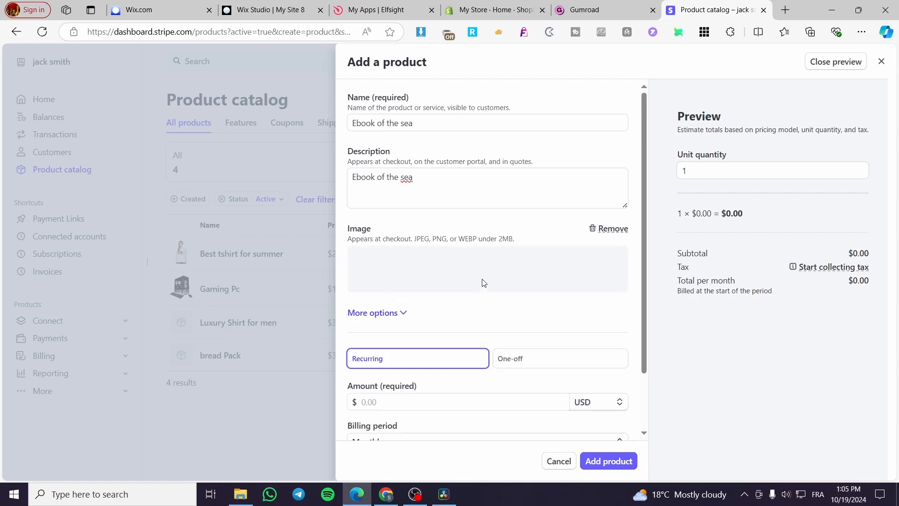
scroll(525, 304, down, 1)
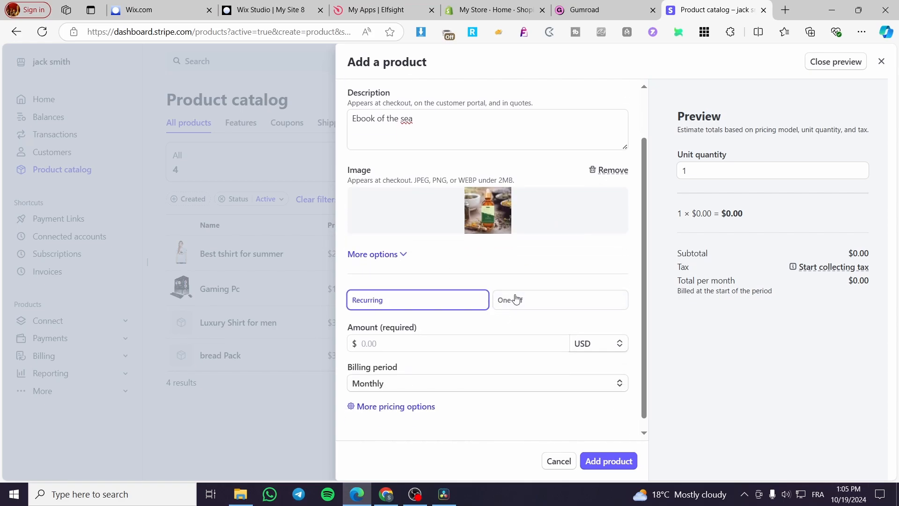
click(569, 307)
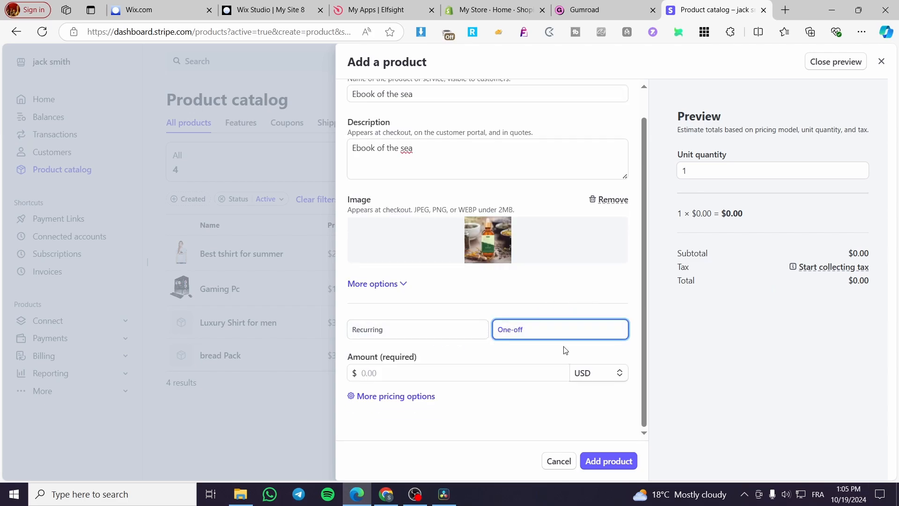
click(363, 372)
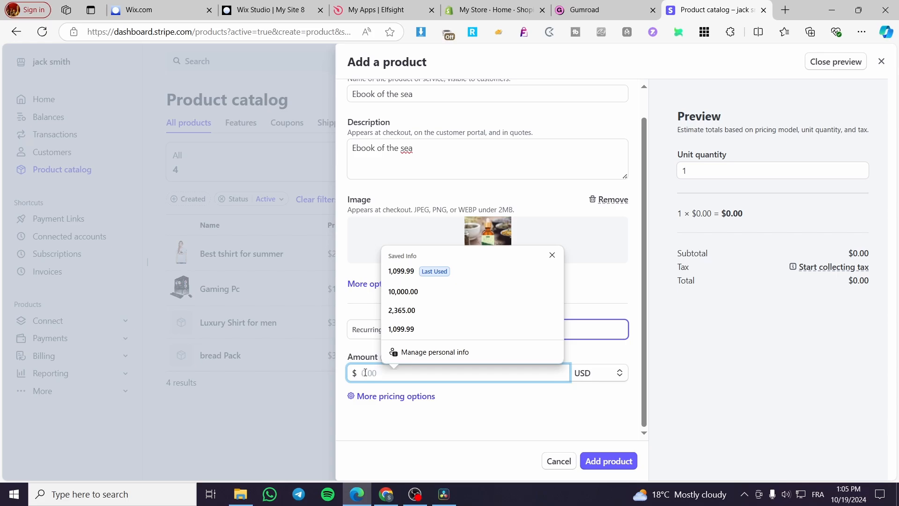
text(25.99)
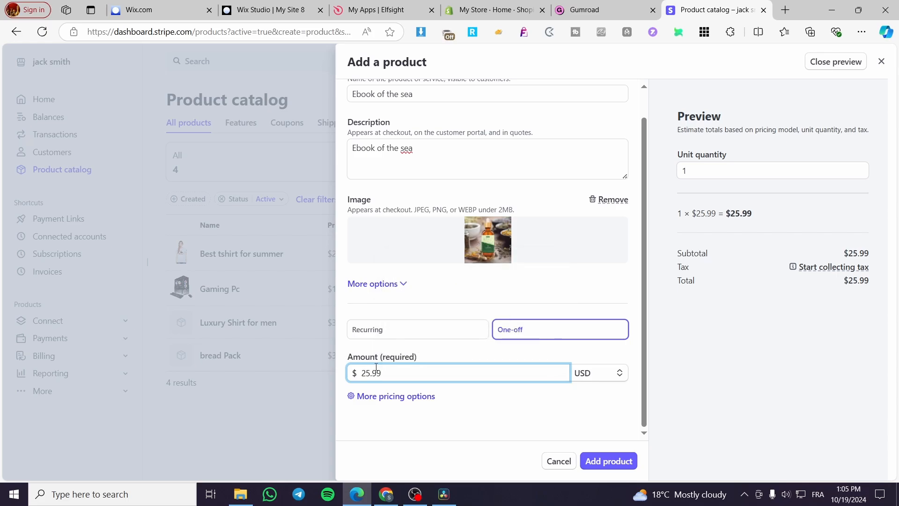
click(607, 375)
click(607, 374)
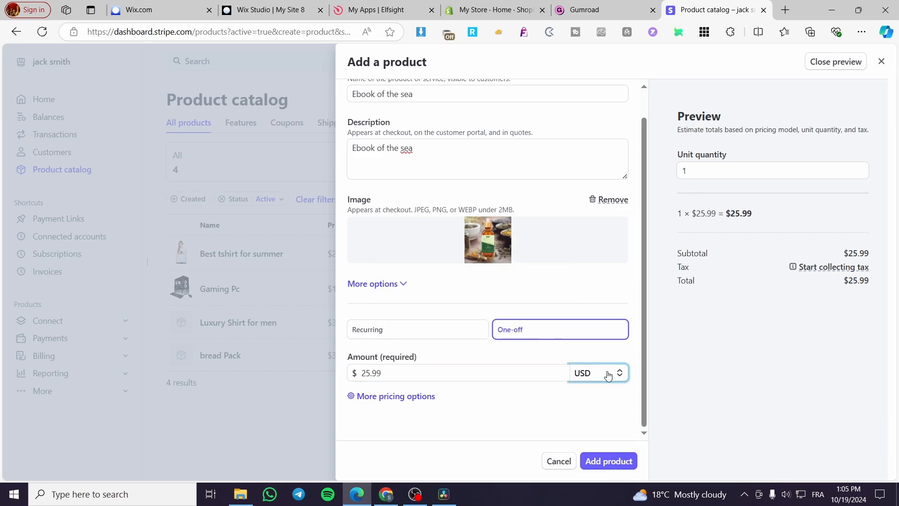
Review the additional pricing options without changing them and add the product to the catalog
click(390, 397)
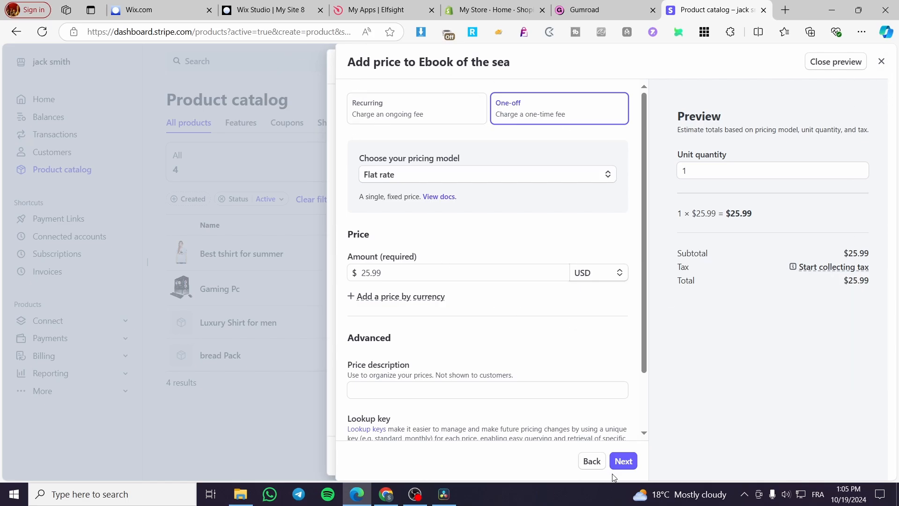
click(591, 461)
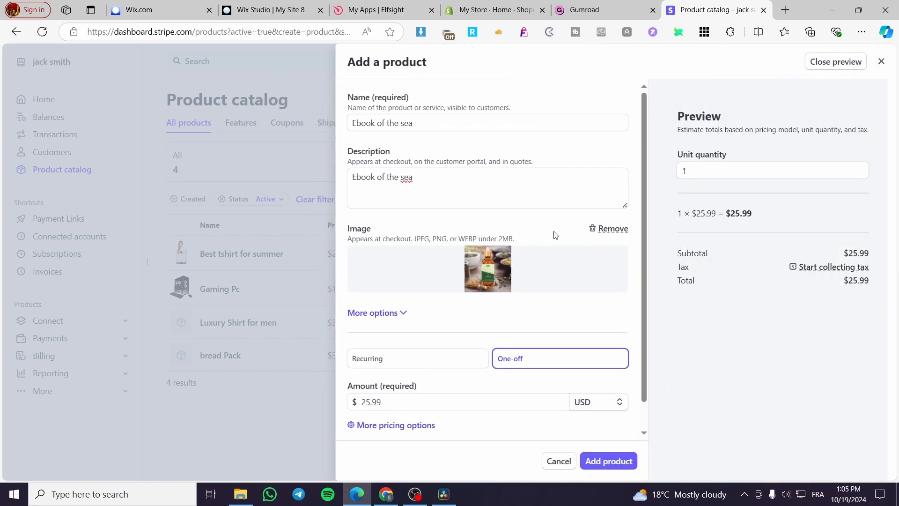
click(630, 465)
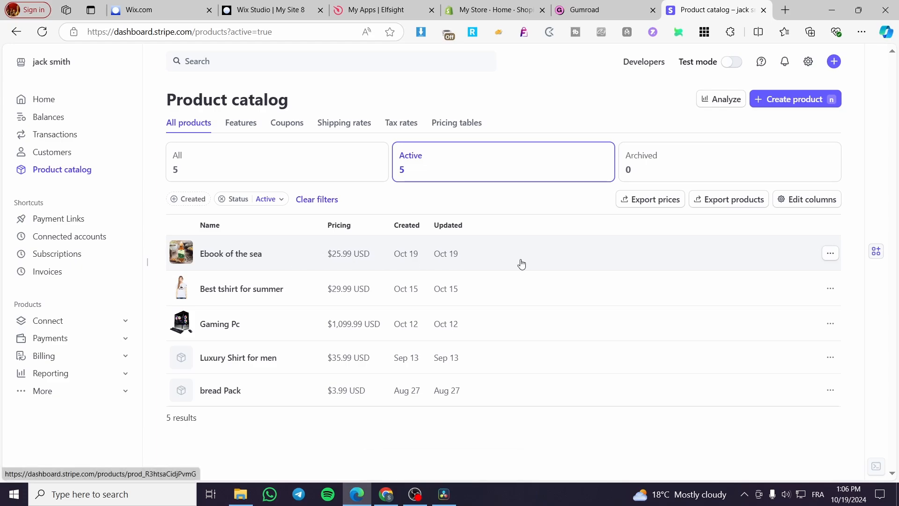
Create a payment link for the Ebook of the sea product at its $25.99 USD price
click(827, 255)
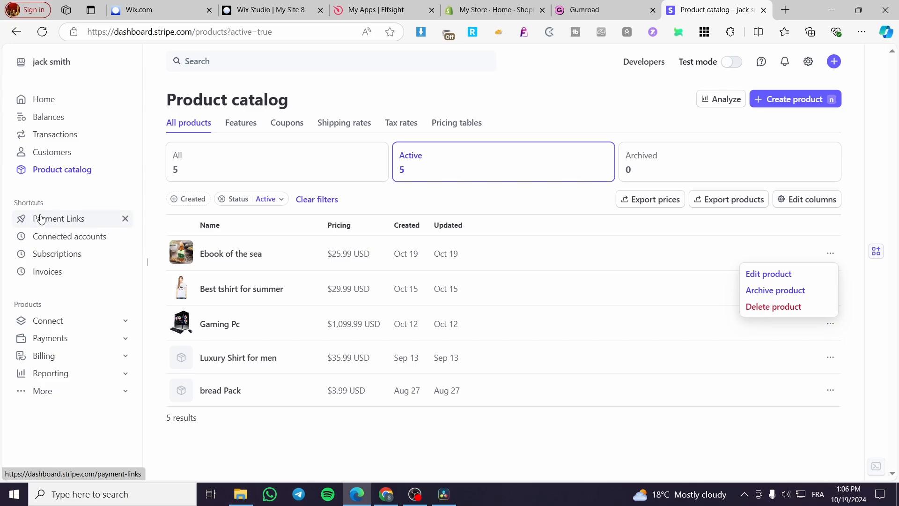
click(832, 62)
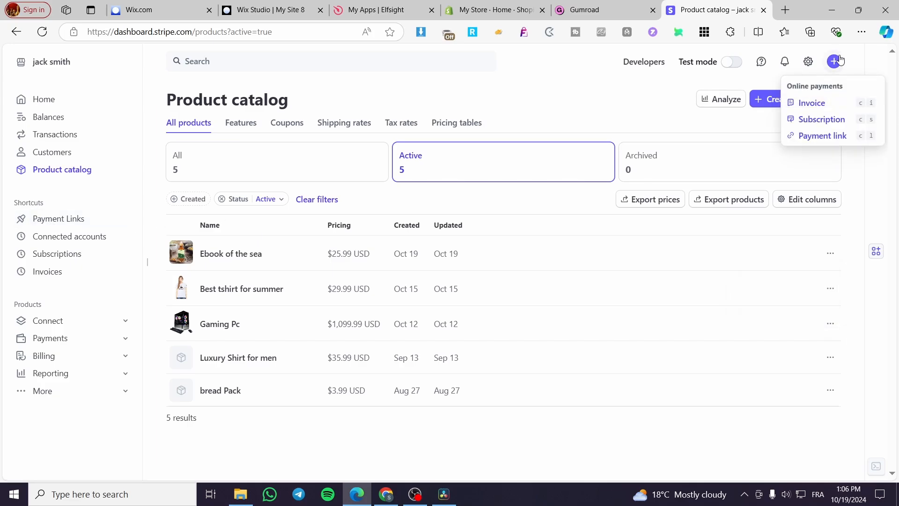
click(837, 136)
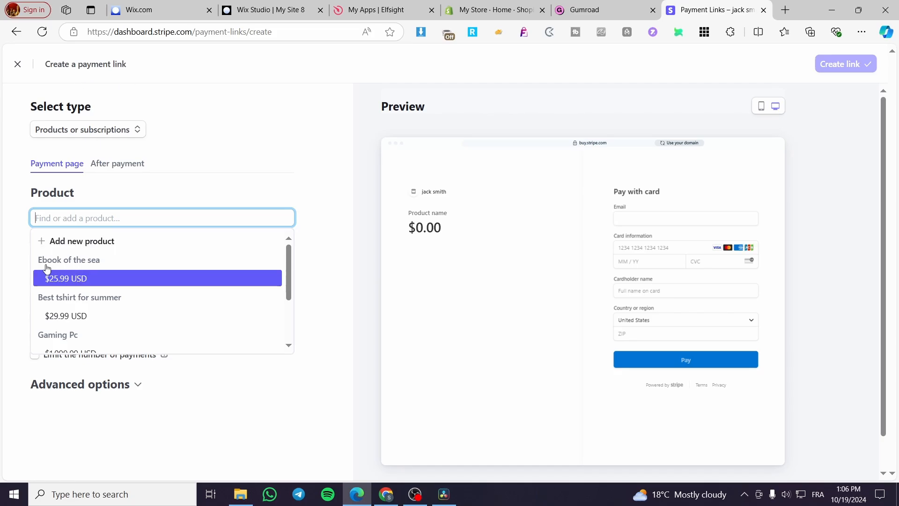
click(129, 280)
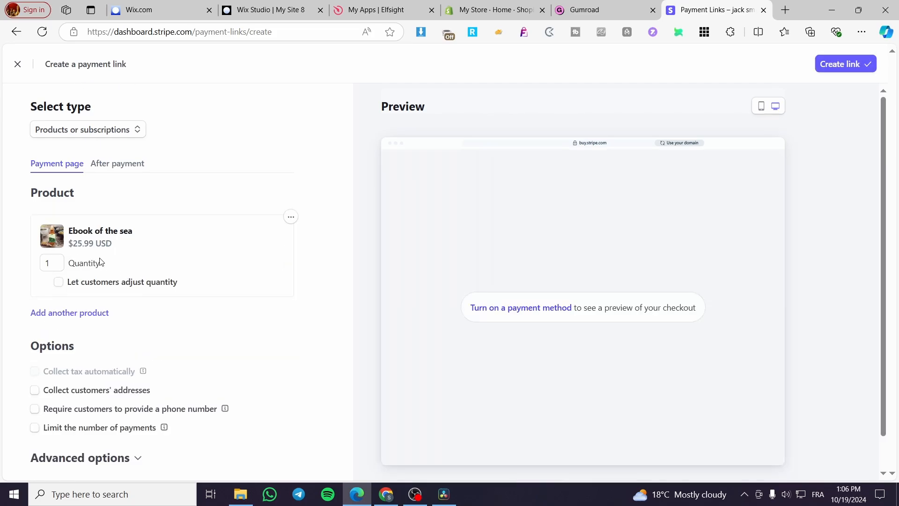
click(59, 282)
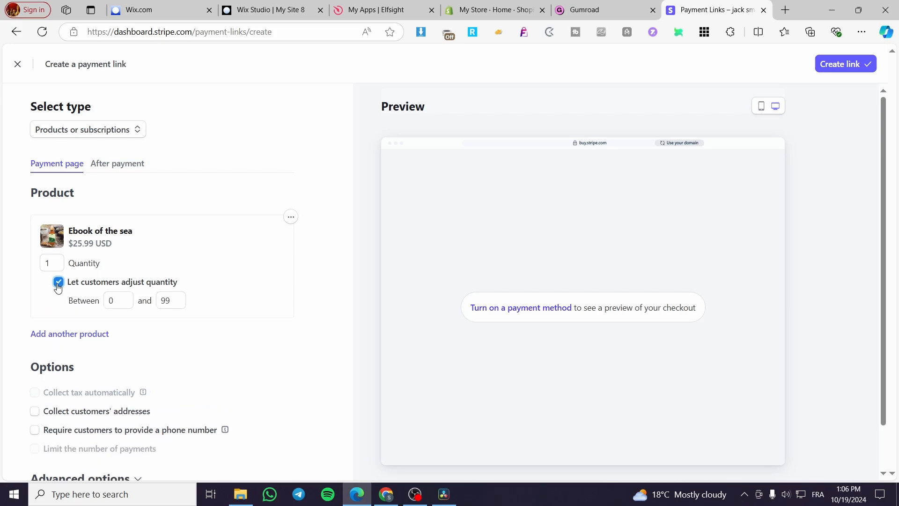
click(59, 282)
click(59, 281)
click(60, 282)
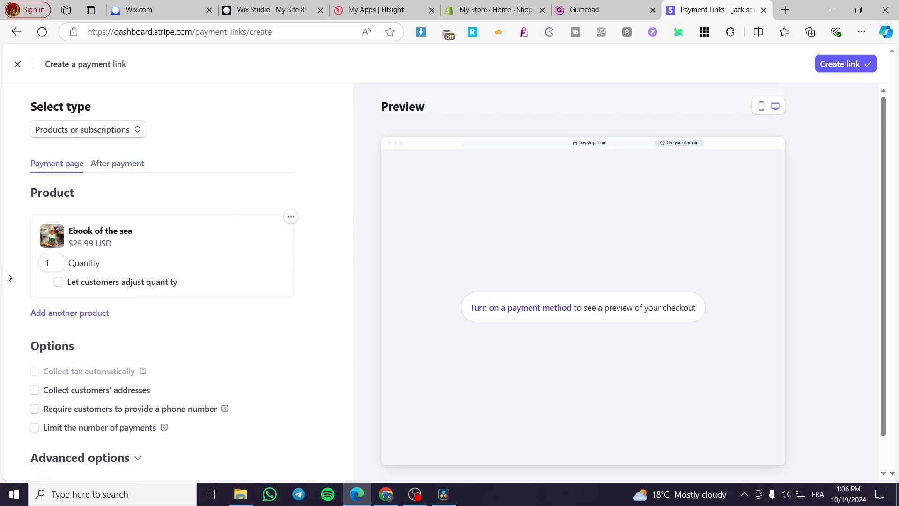
Set the payment link to collect customers' billing addresses only and require customers to provide a phone number
scroll(117, 253, down, 1)
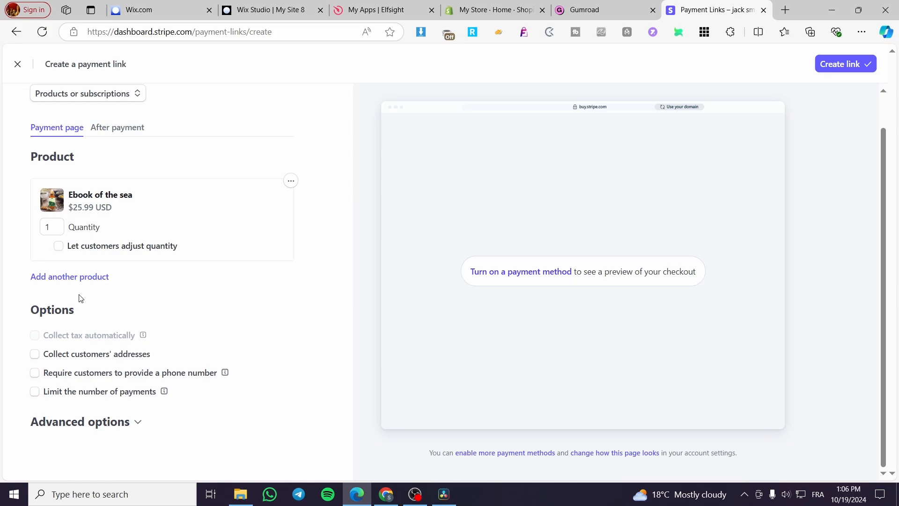
click(36, 357)
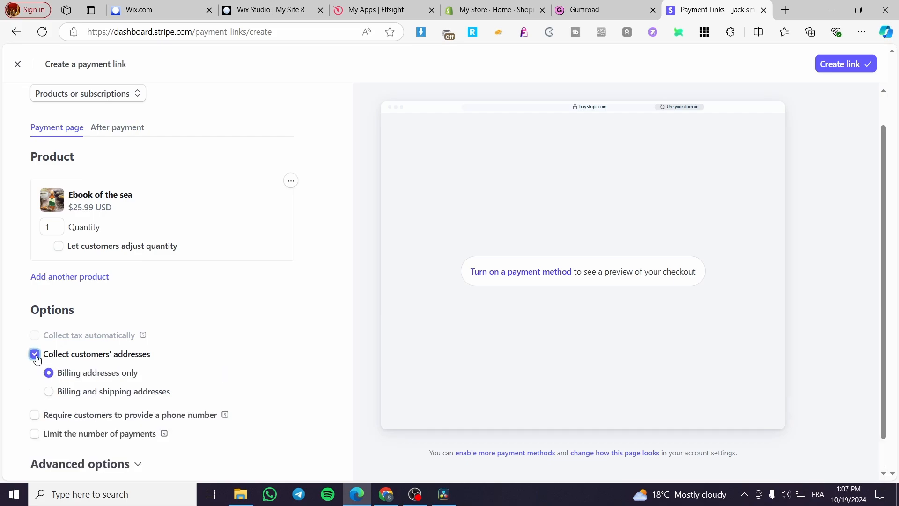
click(61, 394)
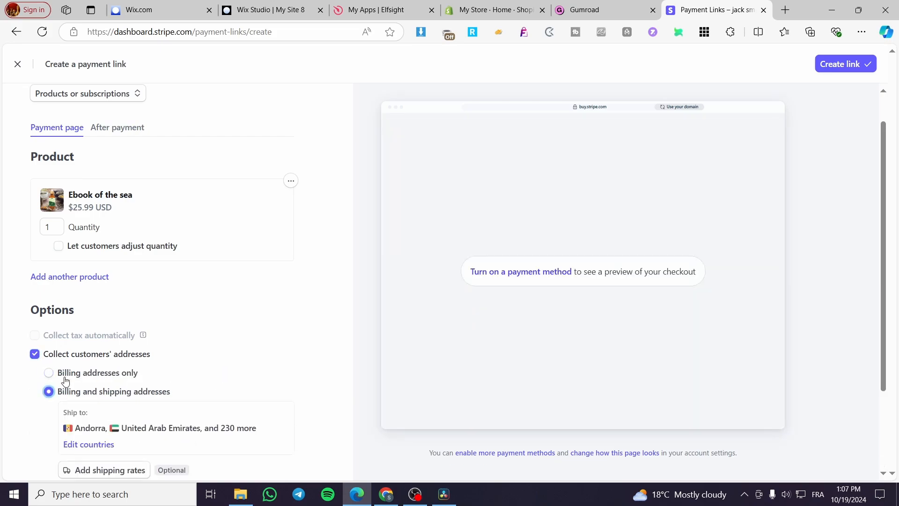
click(66, 380)
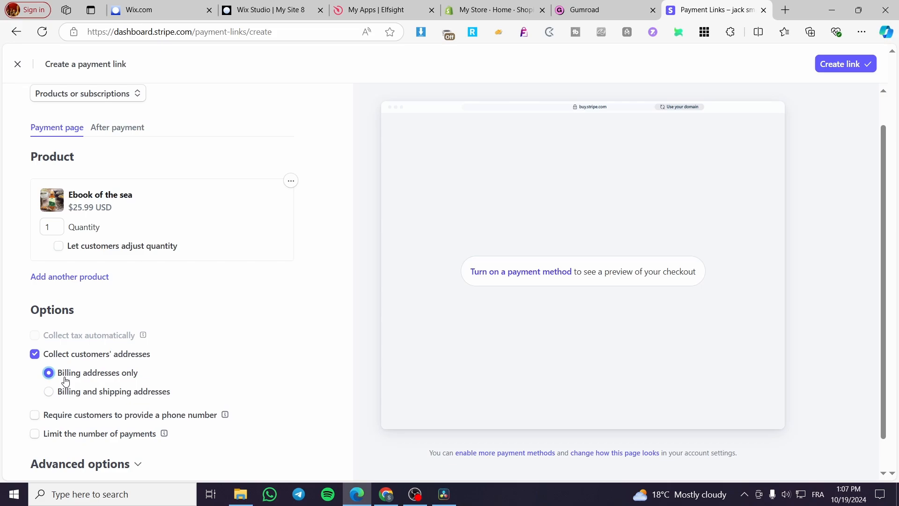
scroll(159, 381, down, 1)
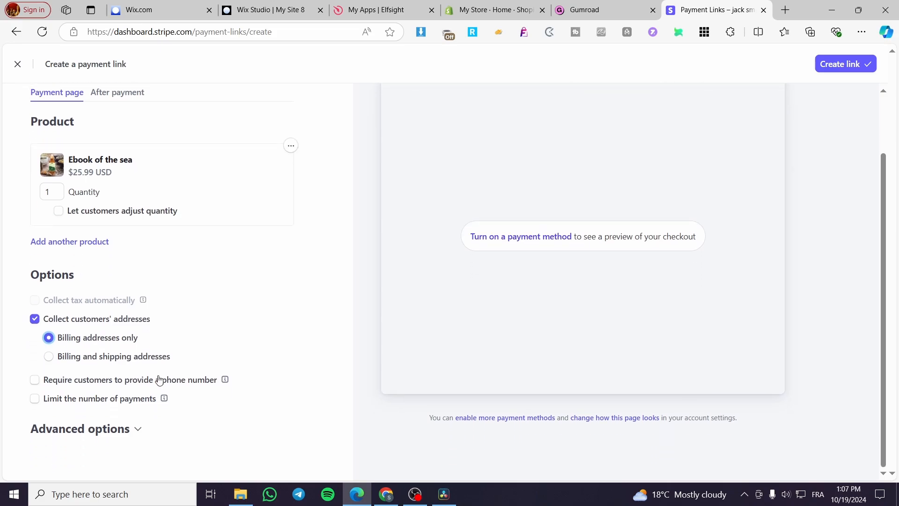
click(51, 383)
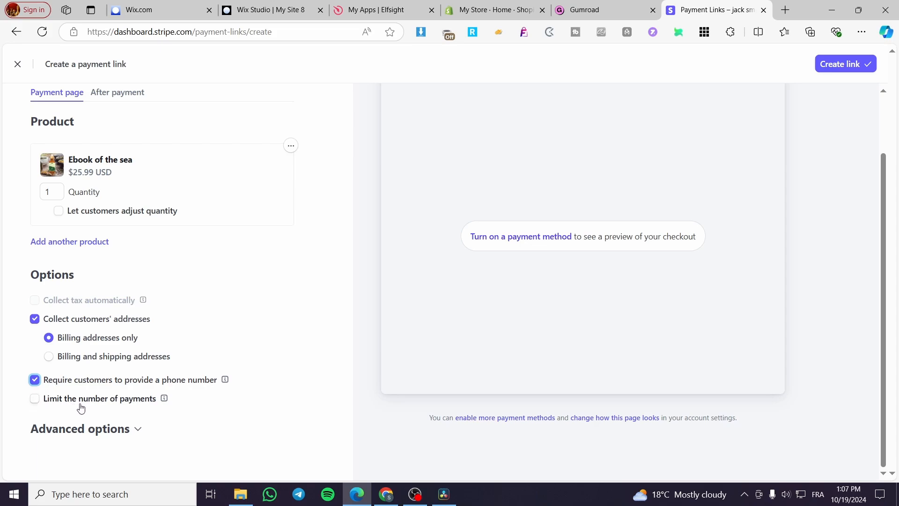
Add a custom text field labelled "Email" in the payment link's advanced options
click(137, 431)
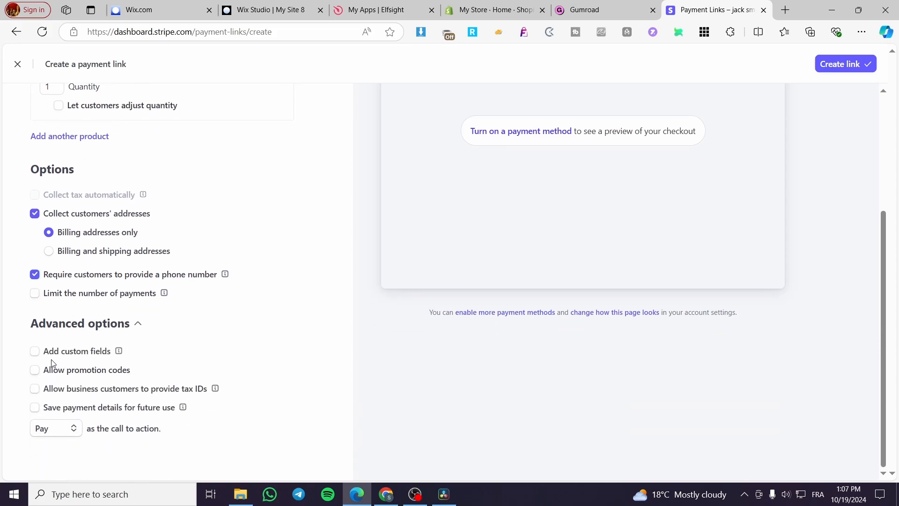
click(35, 352)
click(146, 375)
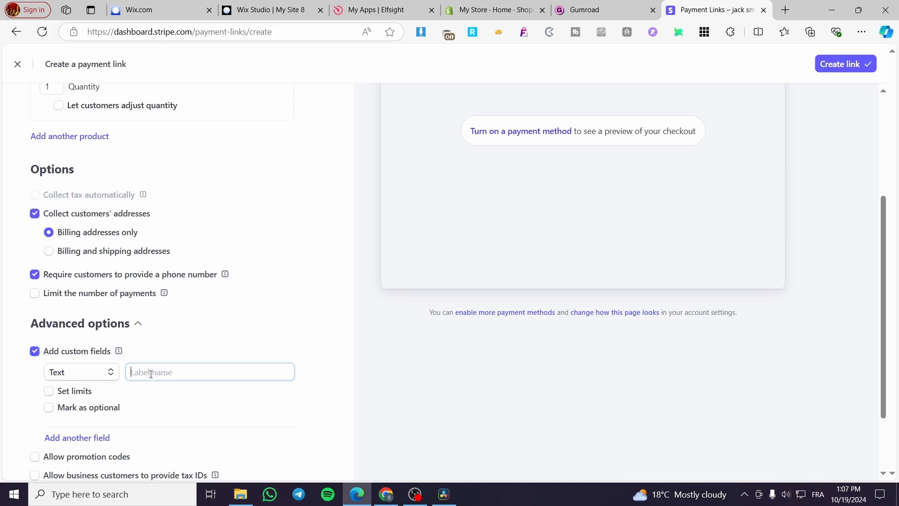
click(80, 378)
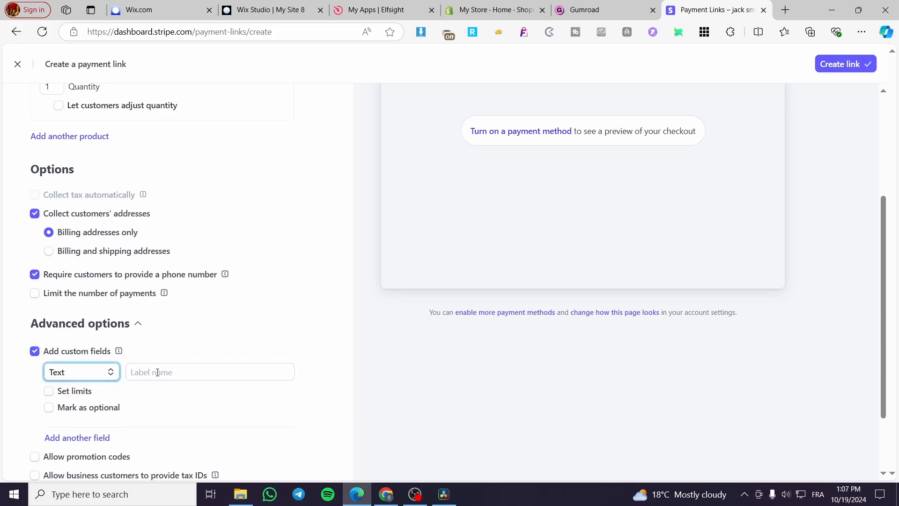
click(156, 373)
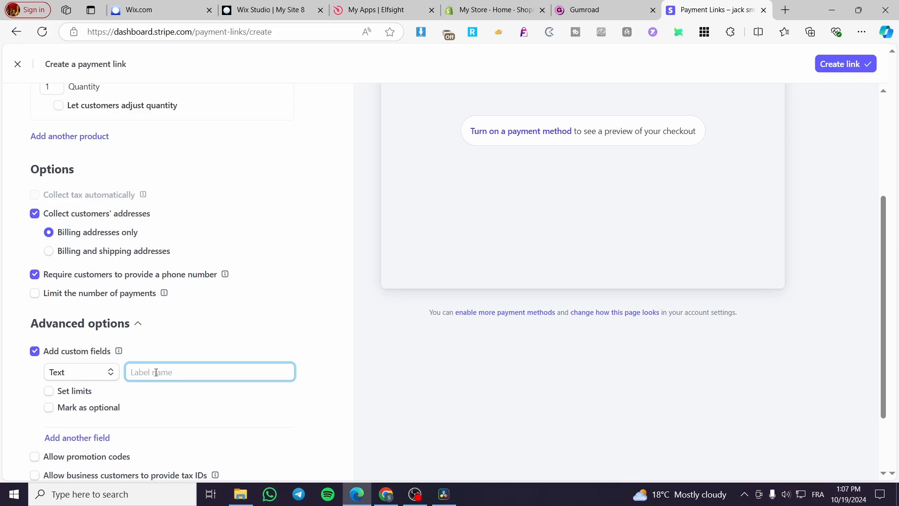
text(Email)
click(160, 429)
scroll(69, 417, down, 2)
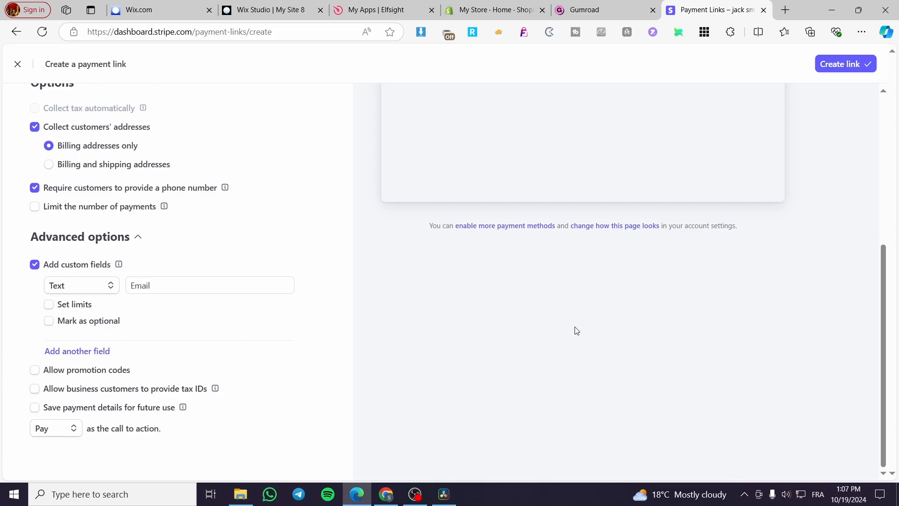
Review the payment link's after-payment settings, keep the default confirmation page, and try to create the link
scroll(576, 330, up, 6)
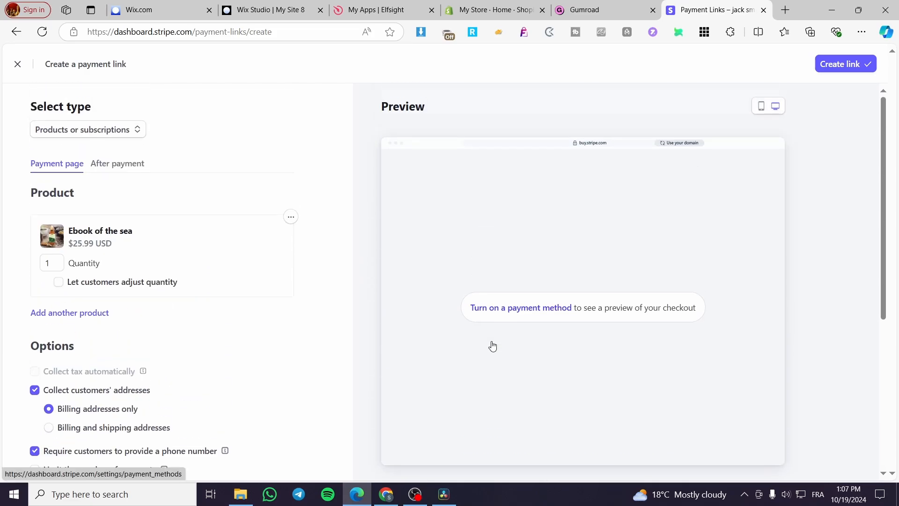
click(132, 165)
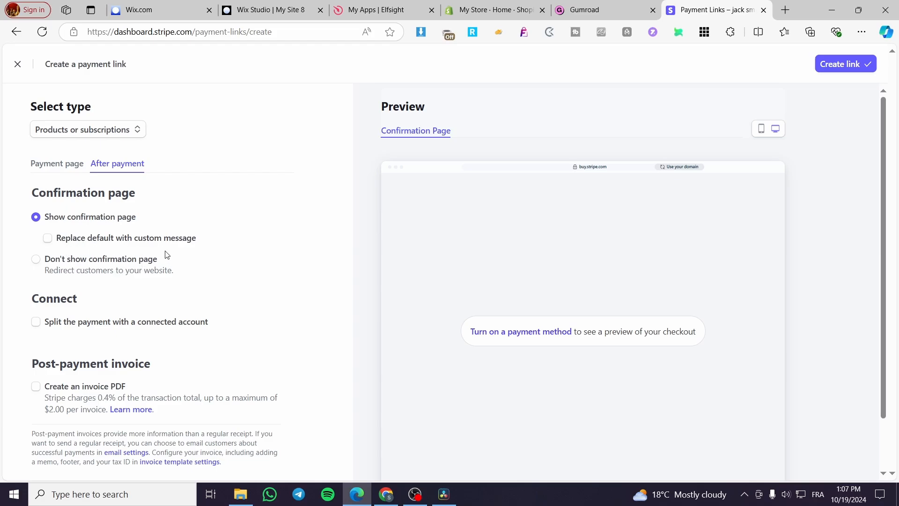
scroll(125, 271, down, 1)
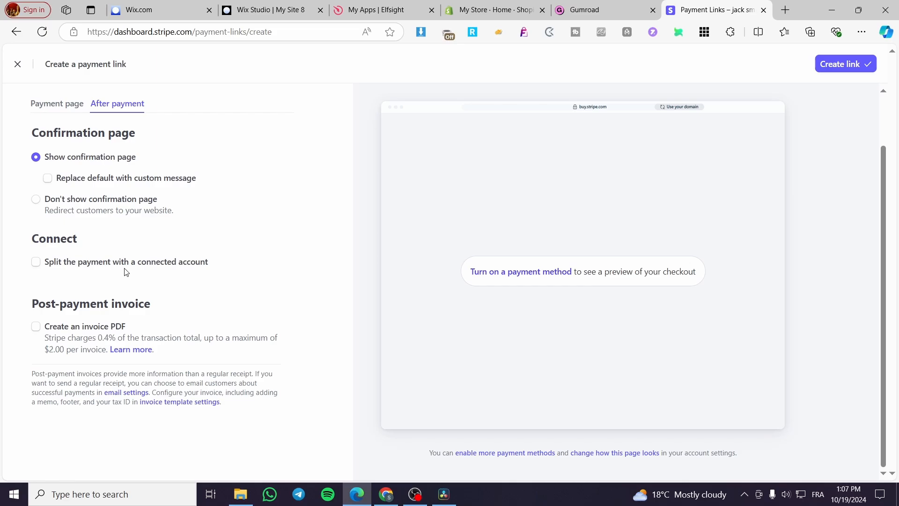
scroll(140, 270, up, 1)
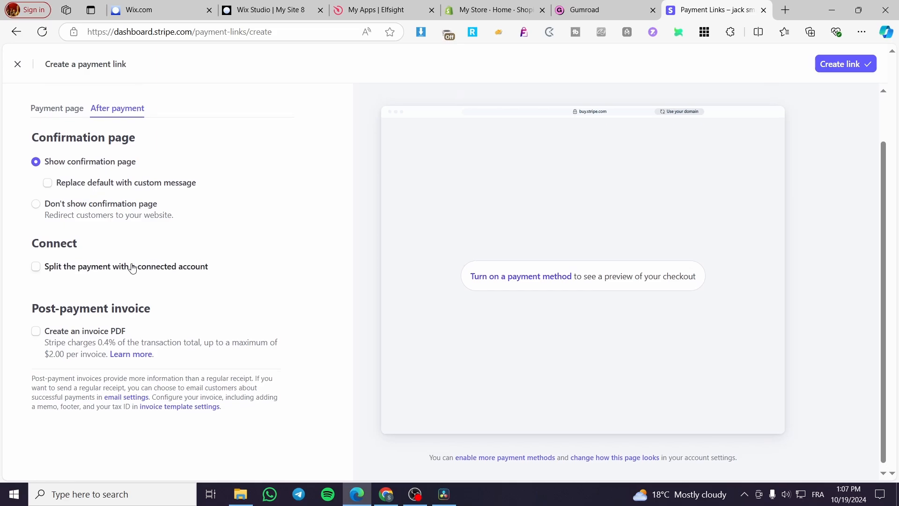
click(869, 66)
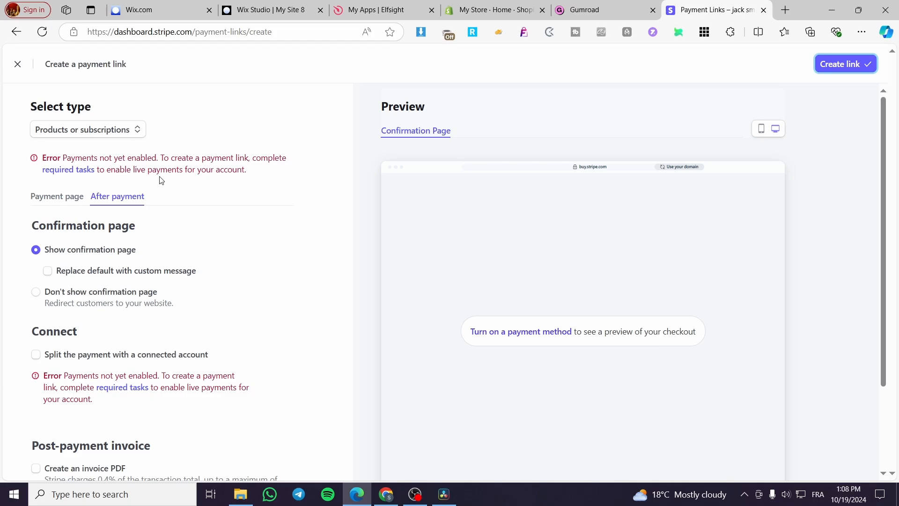
Check the account's required tasks for enabling live payments, and exit the payment link setup without saving
click(57, 171)
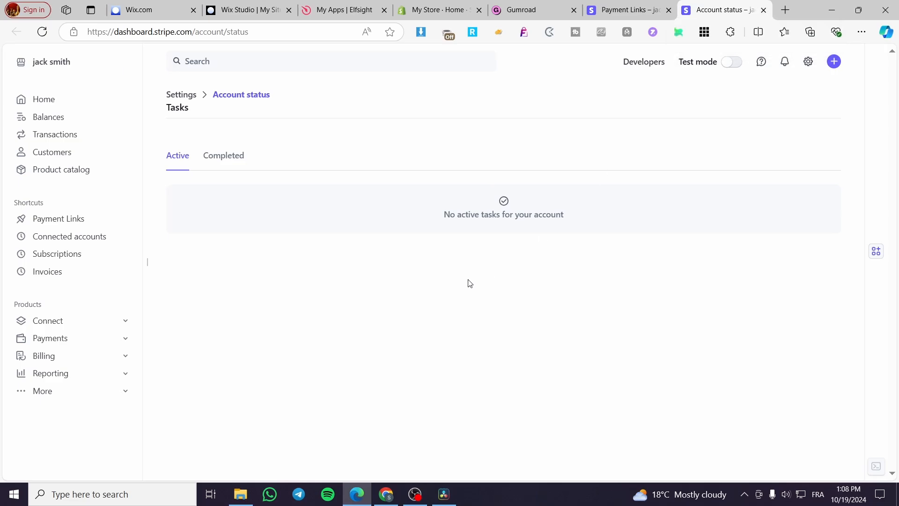
click(764, 10)
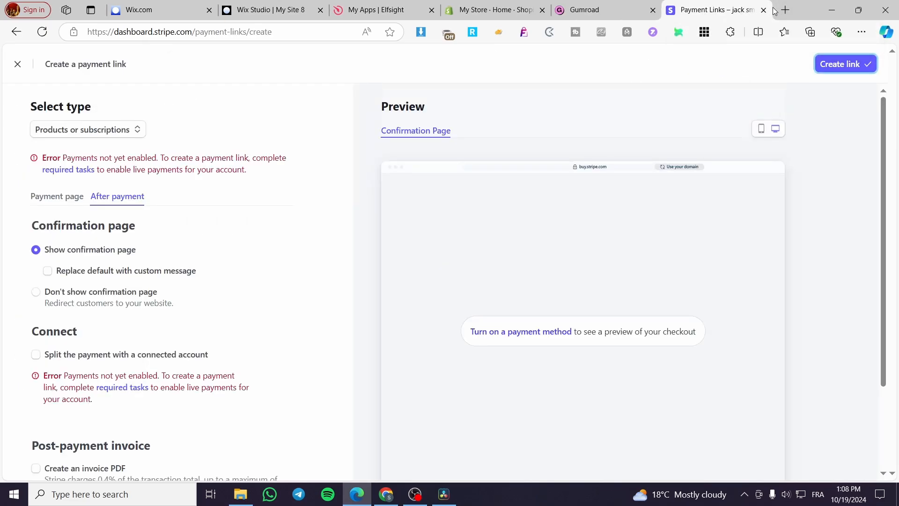
click(18, 69)
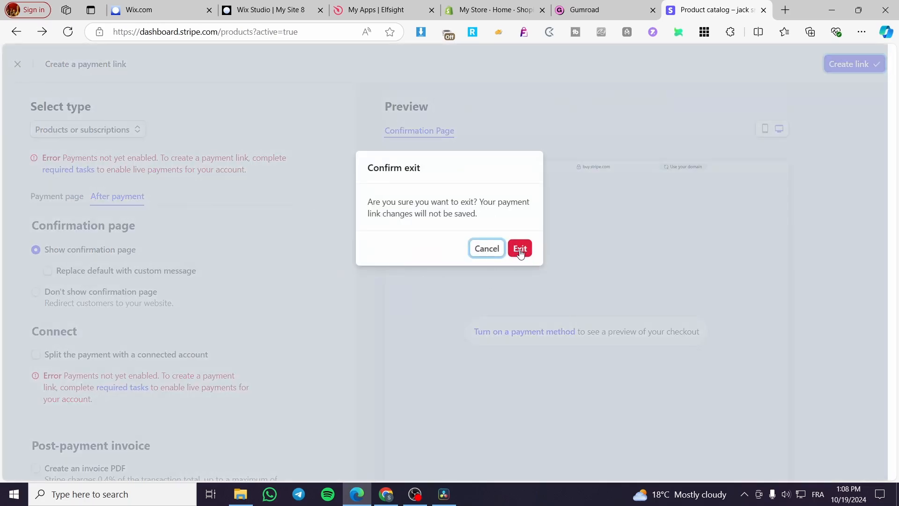
click(520, 249)
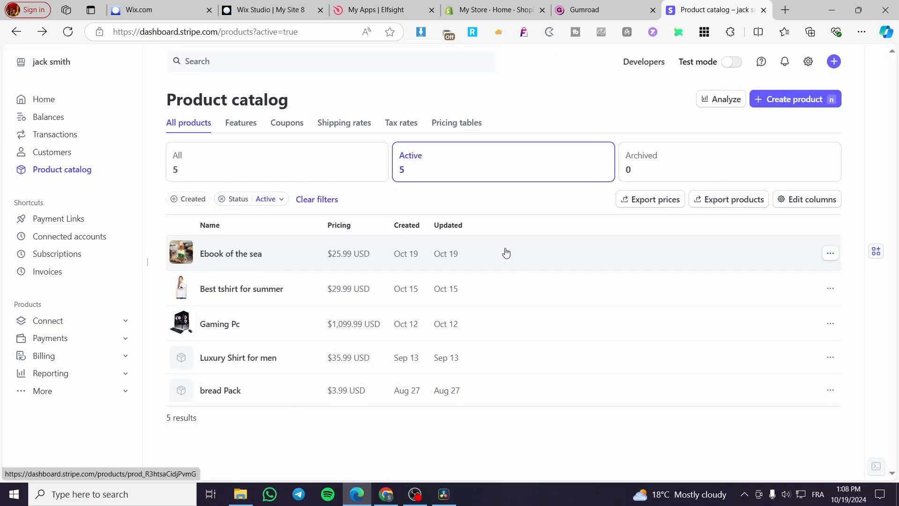
Open the Payment Links page and view the available business accounts without switching
click(60, 219)
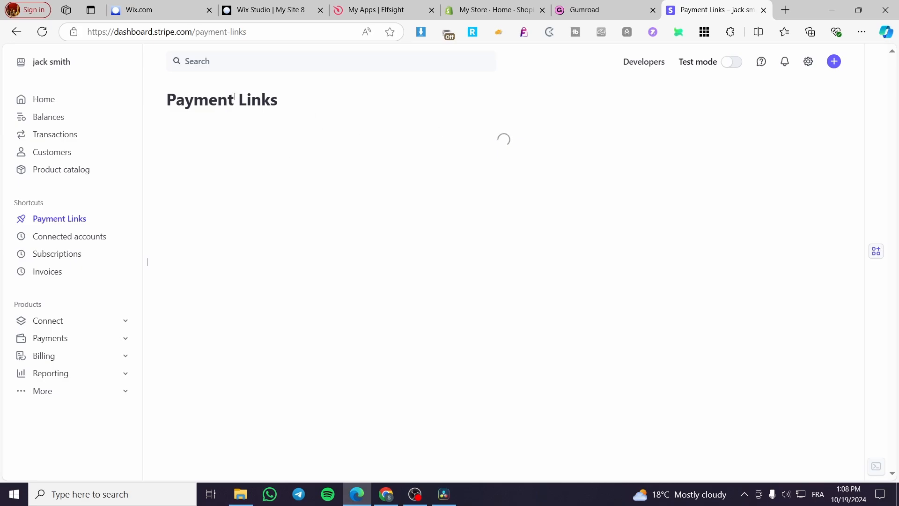
click(64, 68)
click(64, 68)
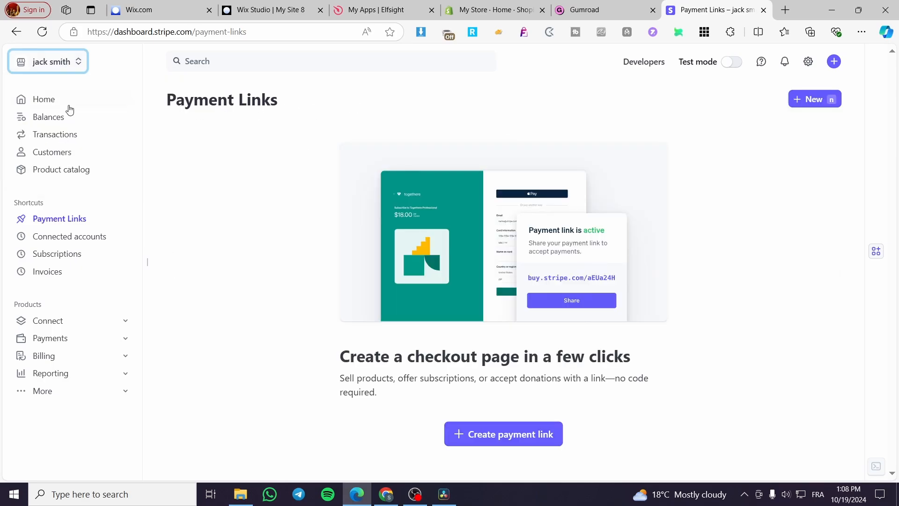
click(41, 64)
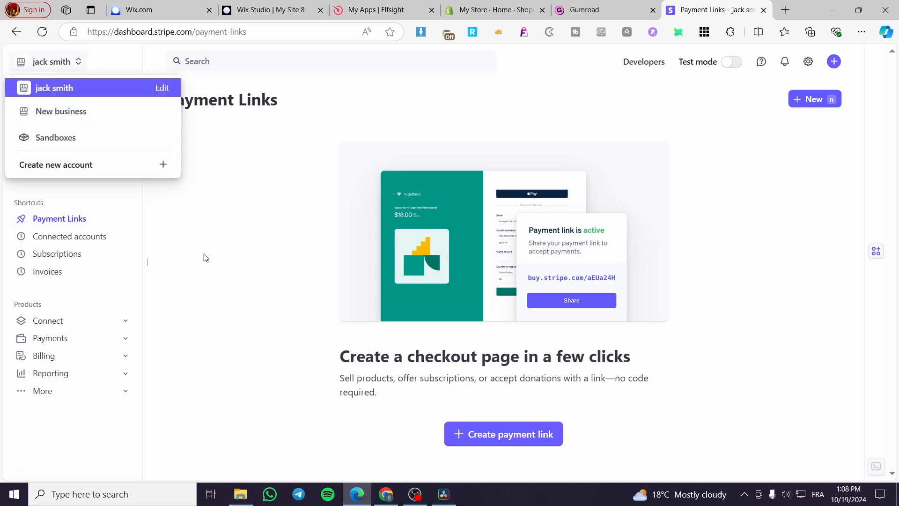
click(300, 319)
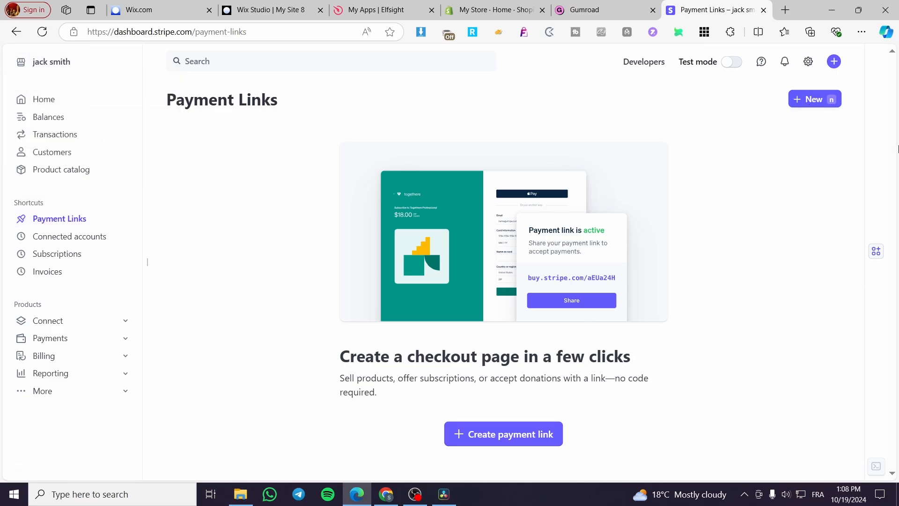
Switch to the Shopify store's admin home page for a look and return to the Stripe payment links
mouse_move(600, 11)
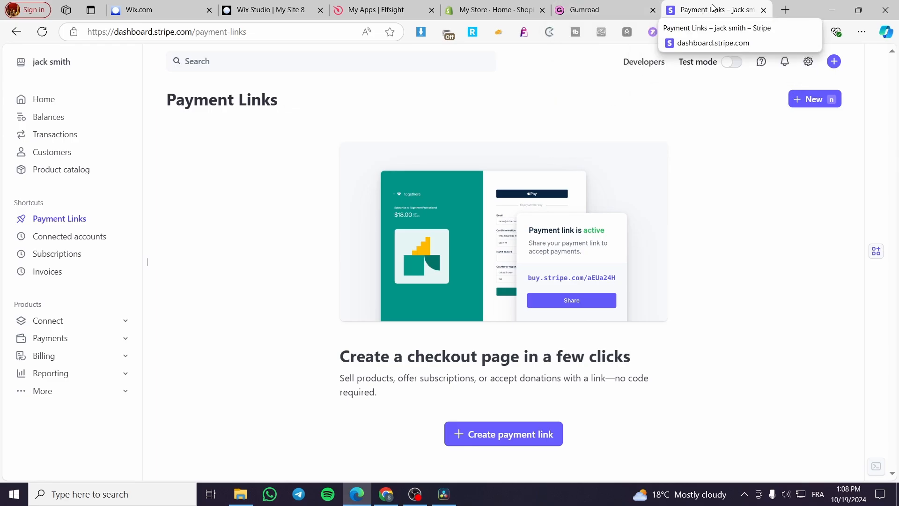
click(491, 10)
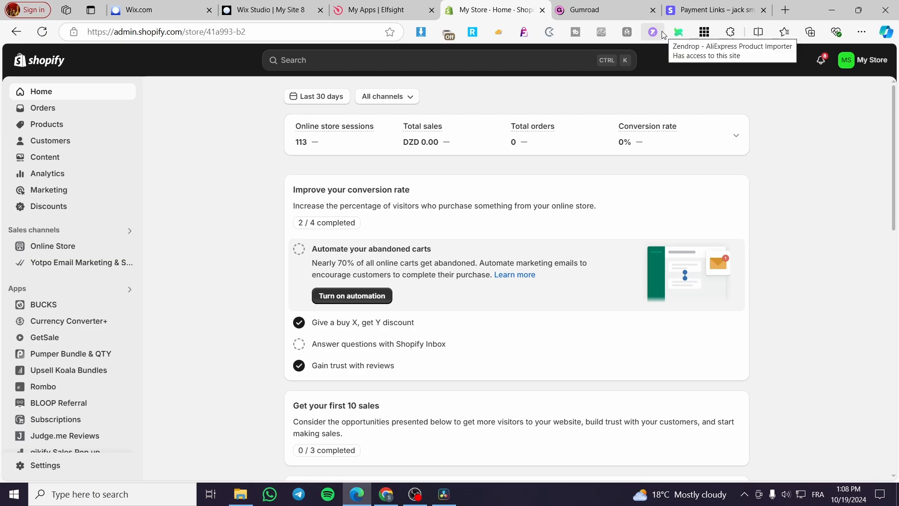
click(717, 9)
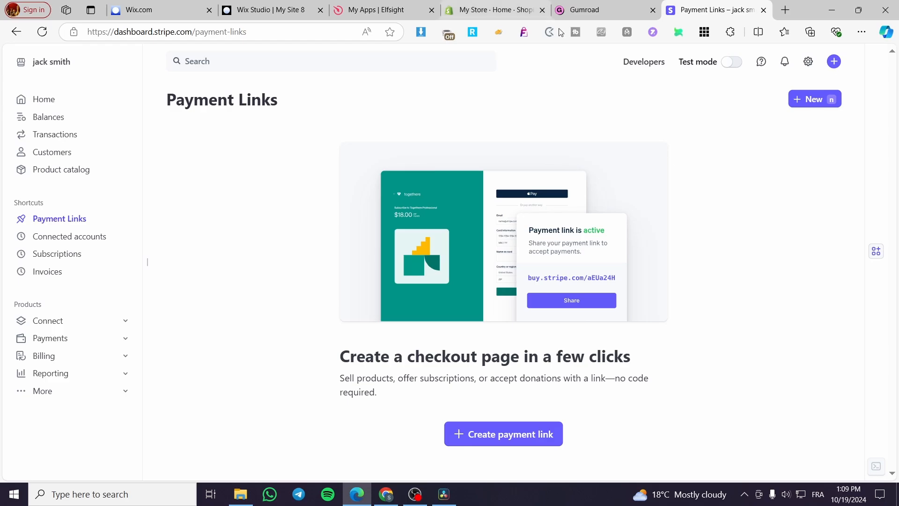
Switch to Gumroad and browse the wishlists and curated products on its marketplace page
click(591, 12)
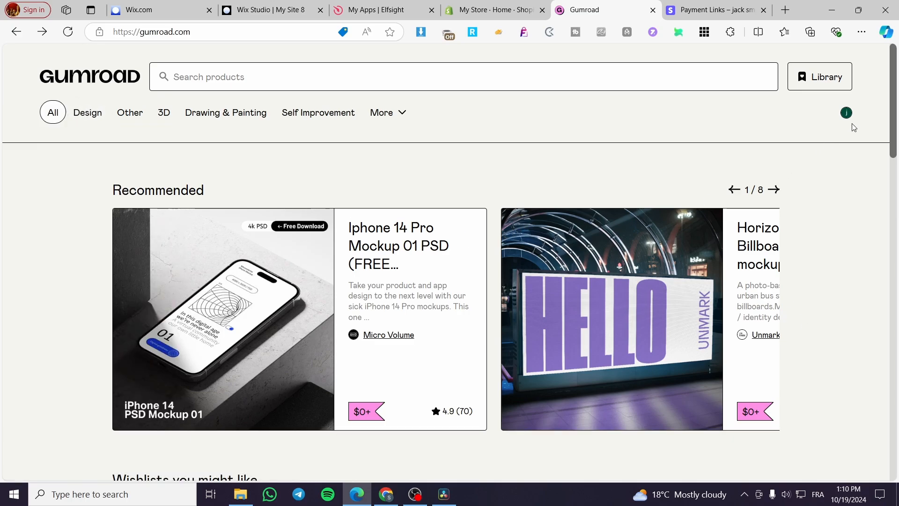
scroll(552, 304, down, 10)
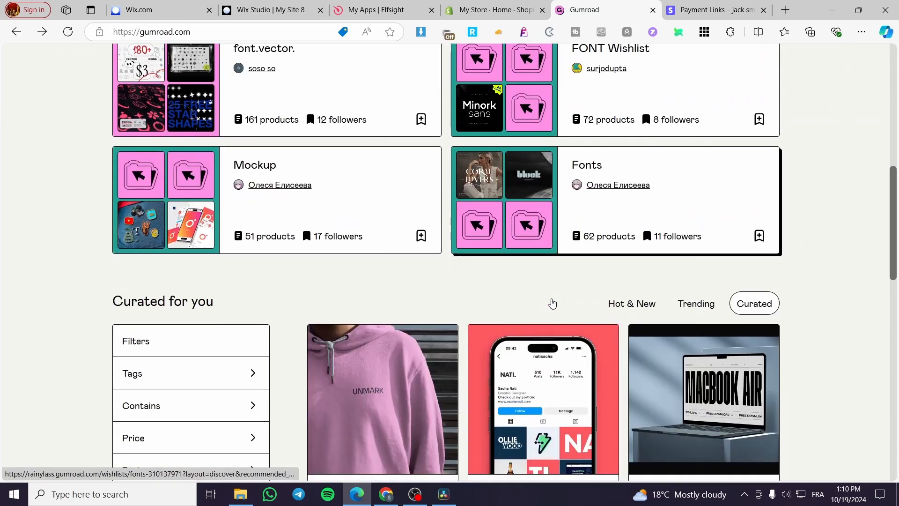
scroll(655, 397, down, 1)
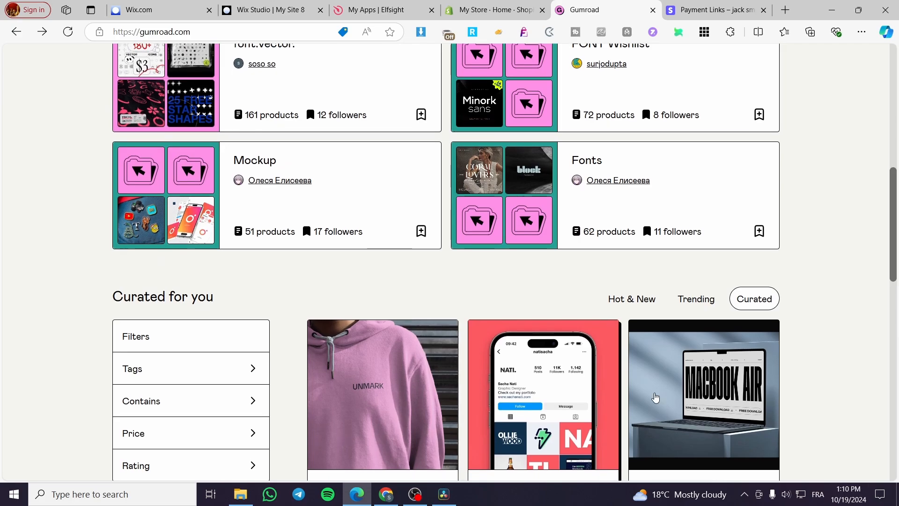
scroll(655, 398, down, 5)
scroll(611, 380, up, 1)
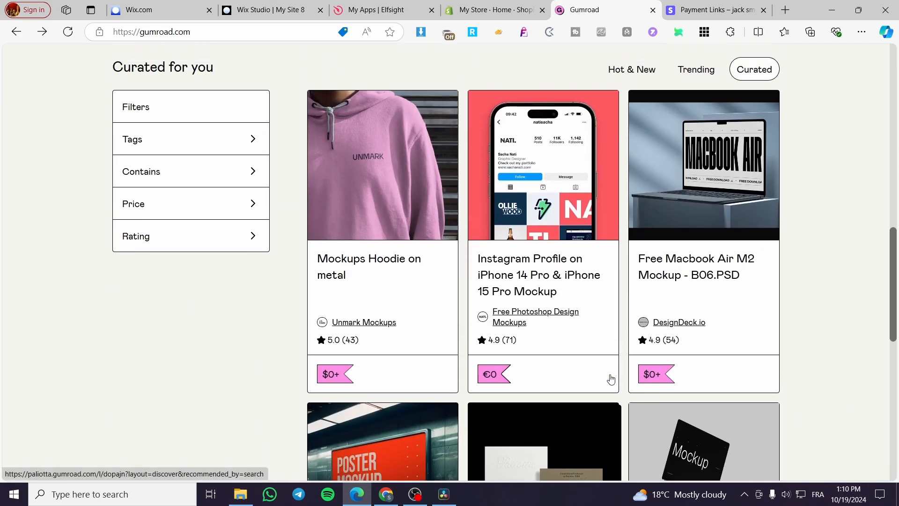
scroll(612, 379, up, 15)
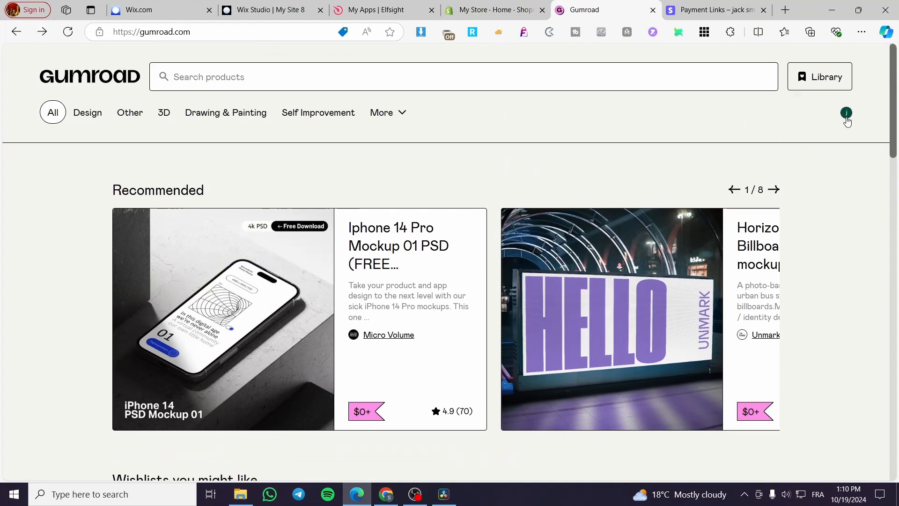
Go from the marketplace to the Gumroad seller dashboard and open the list of own products
click(847, 113)
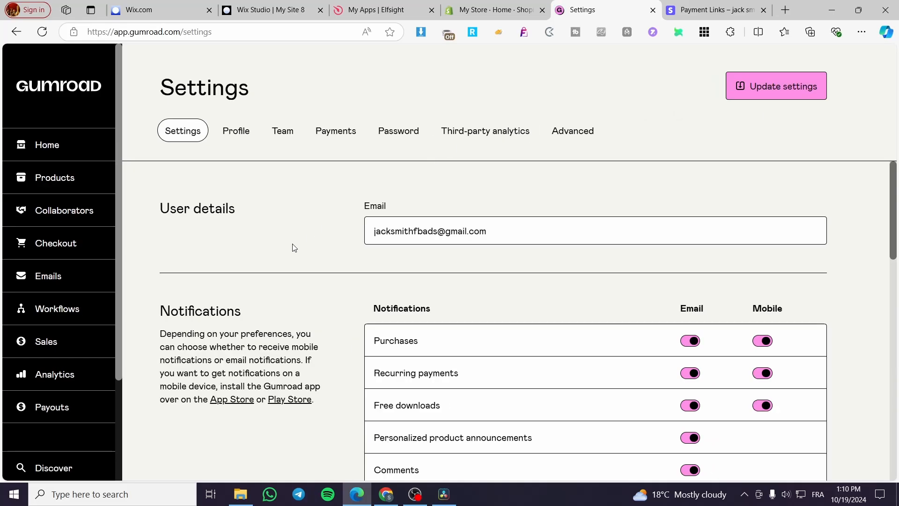
click(46, 141)
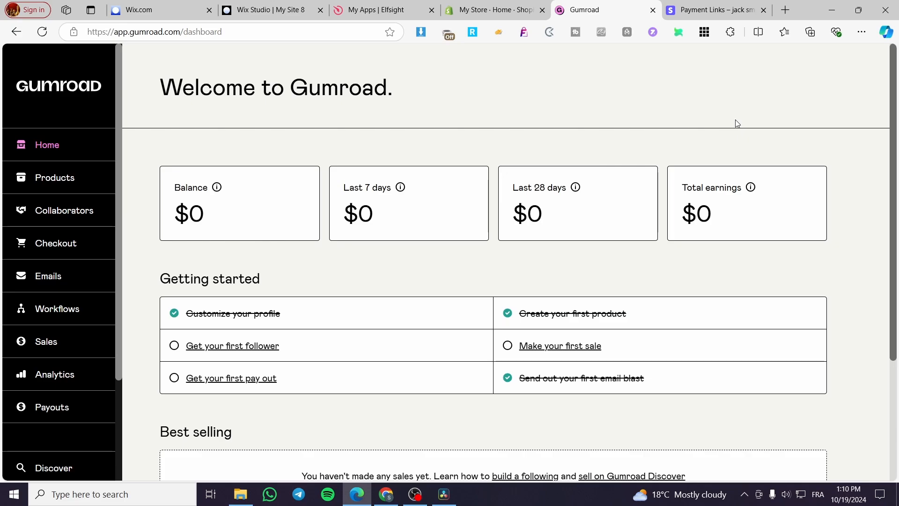
click(92, 178)
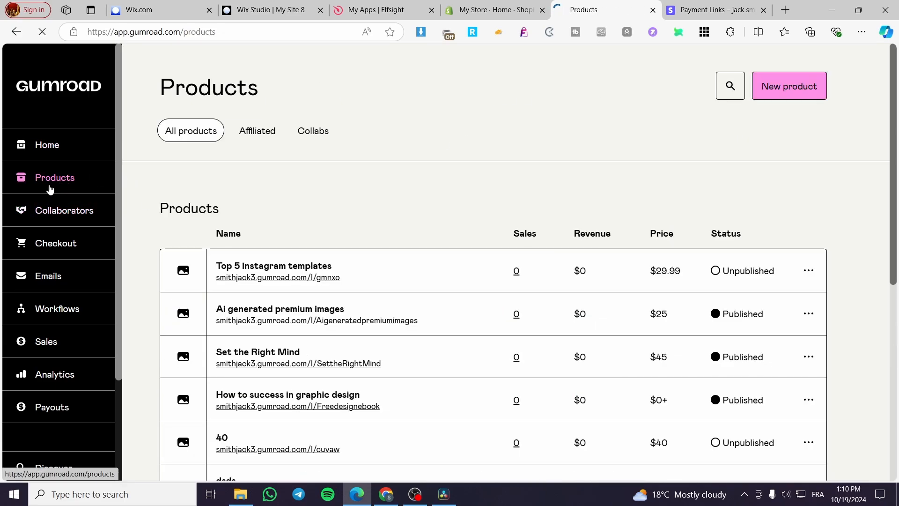
Start a new product, review the available product and service types, and choose Digital product as its type
click(799, 84)
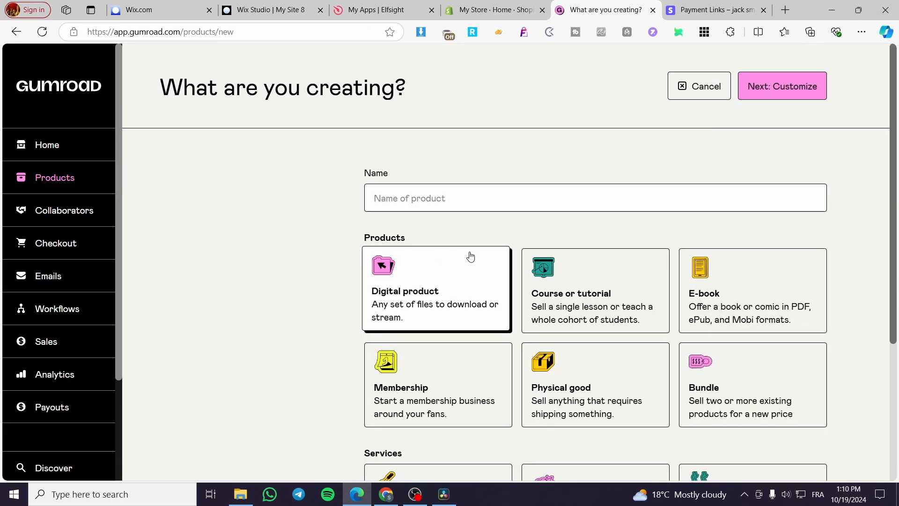
scroll(468, 257, down, 5)
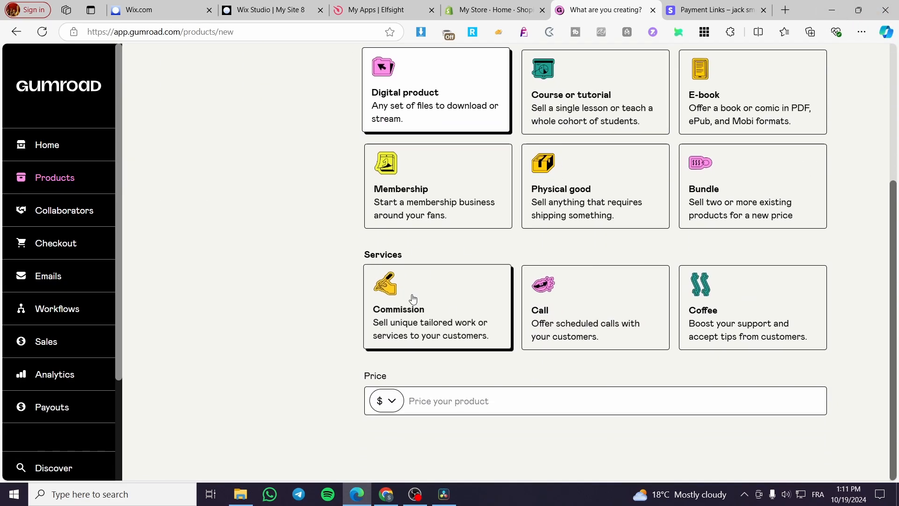
scroll(683, 342, up, 5)
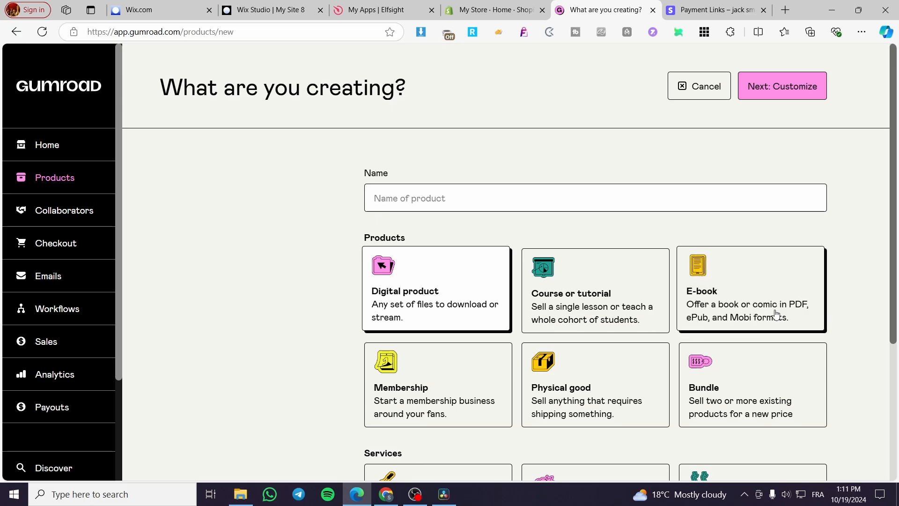
scroll(539, 304, down, 4)
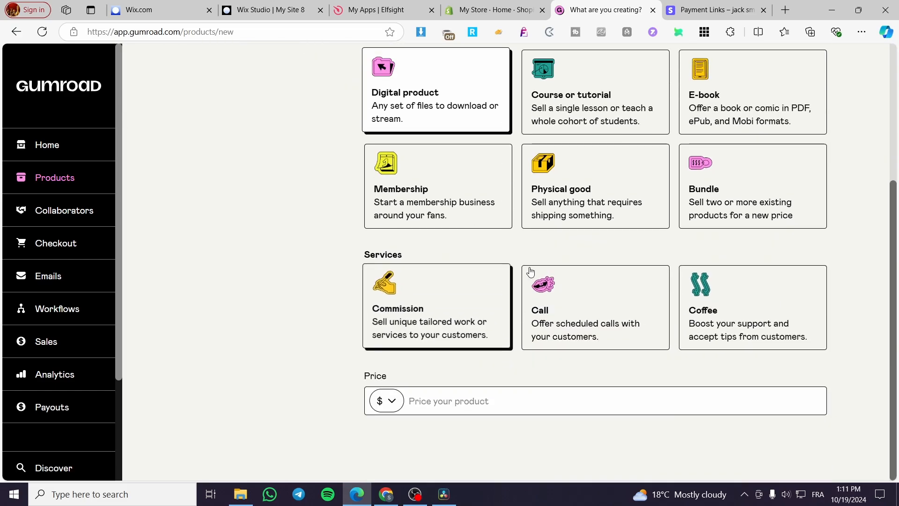
scroll(197, 274, up, 4)
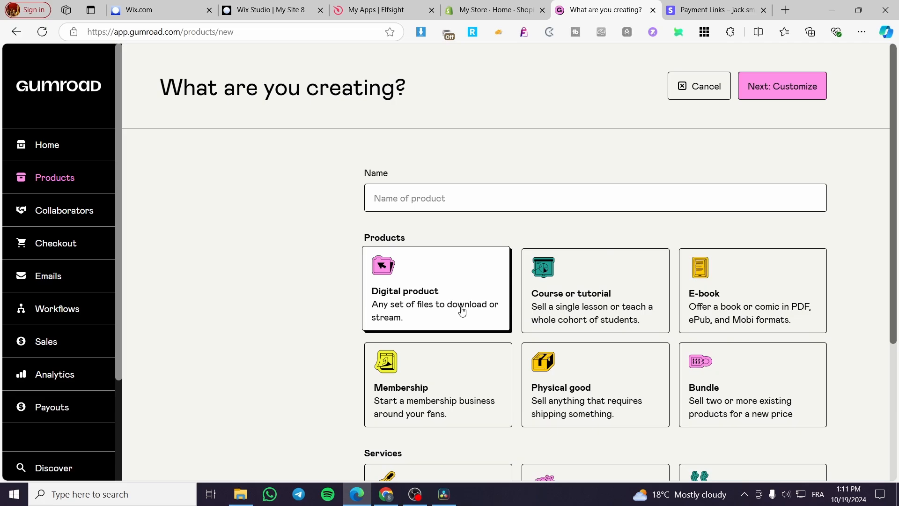
scroll(408, 264, down, 1)
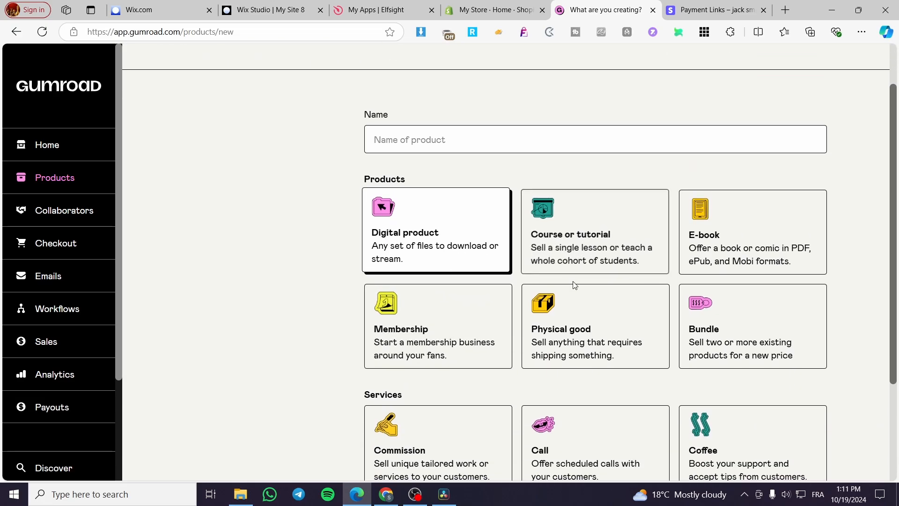
click(718, 238)
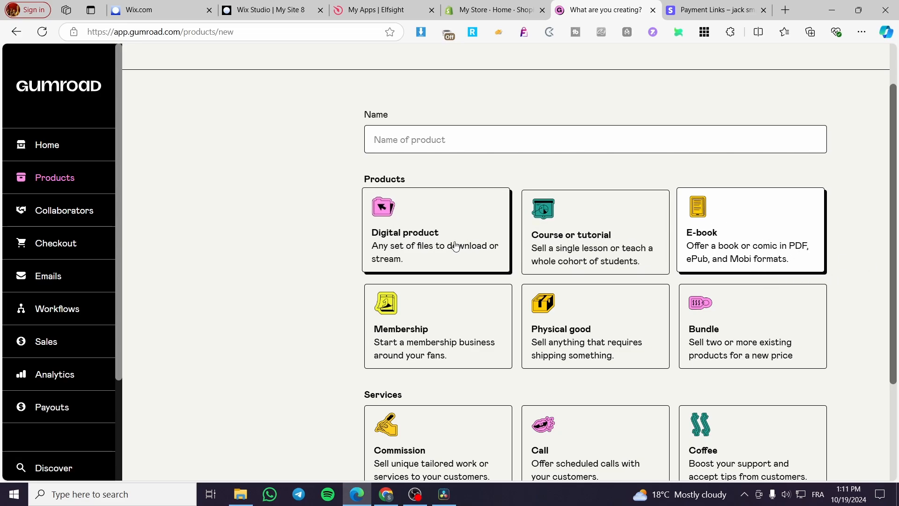
click(440, 253)
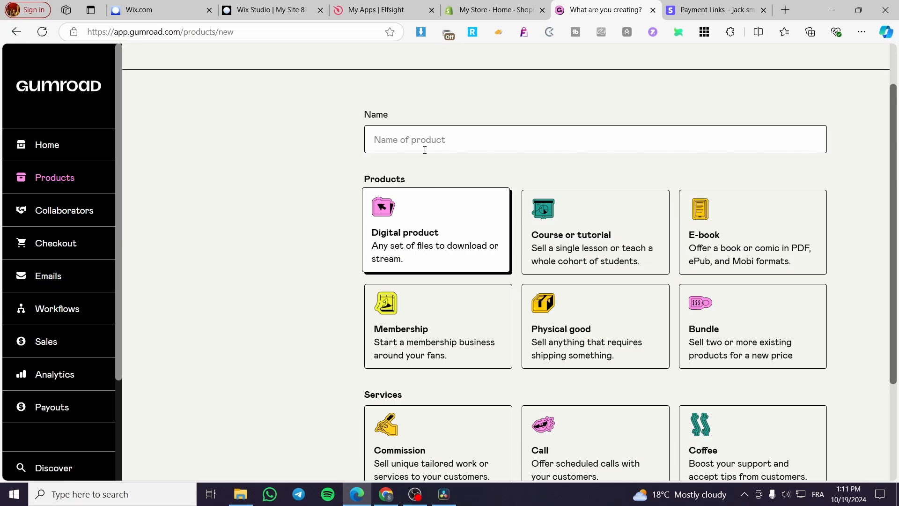
Name the new digital product "ebook of the sea"
scroll(425, 150, up, 2)
click(404, 197)
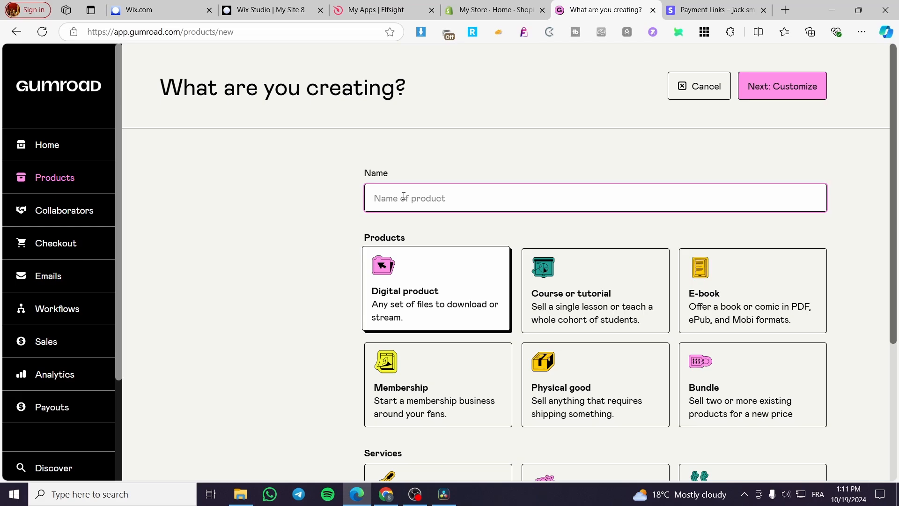
text(ebook of the sea)
Set the product price to $25.99 and continue to its customization page
scroll(428, 180, down, 4)
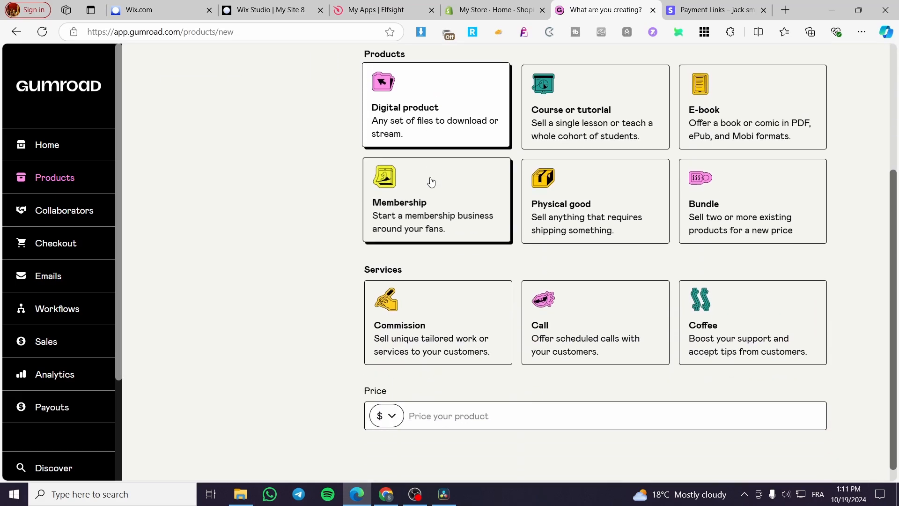
click(425, 404)
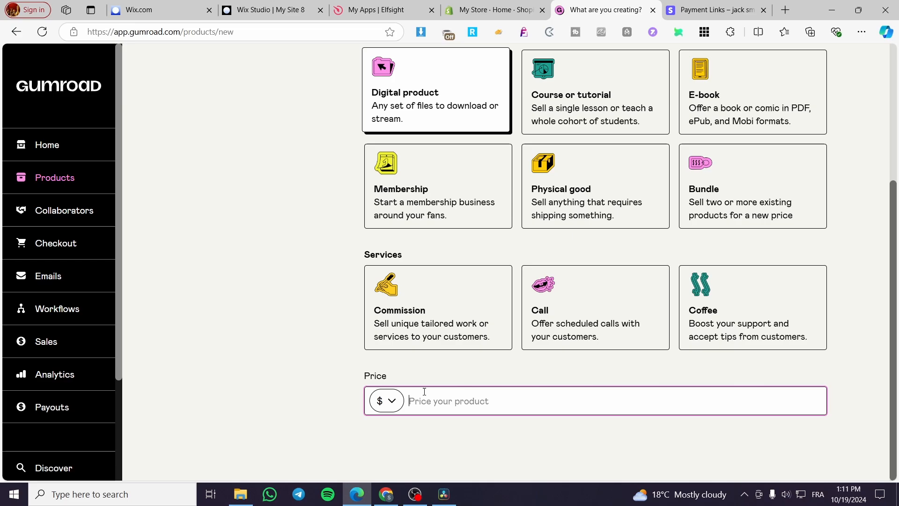
click(391, 403)
click(394, 411)
text(25.99)
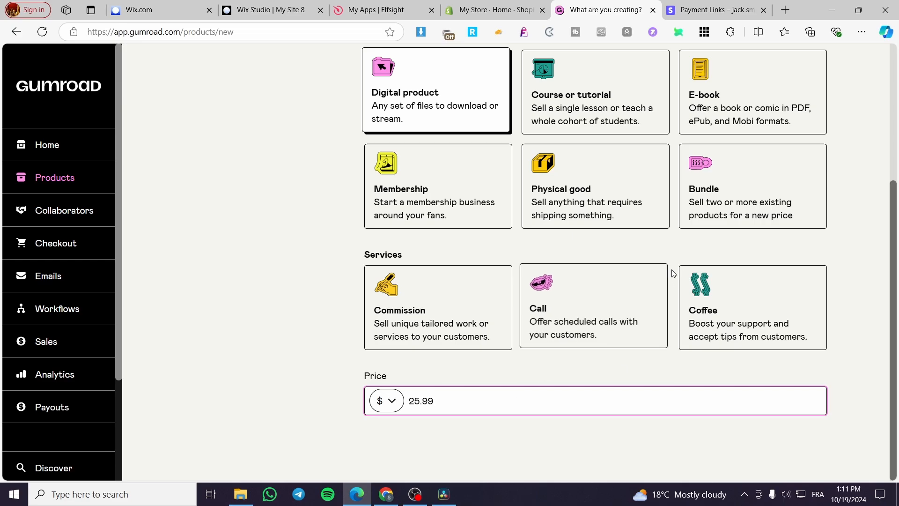
scroll(703, 262, up, 4)
click(773, 88)
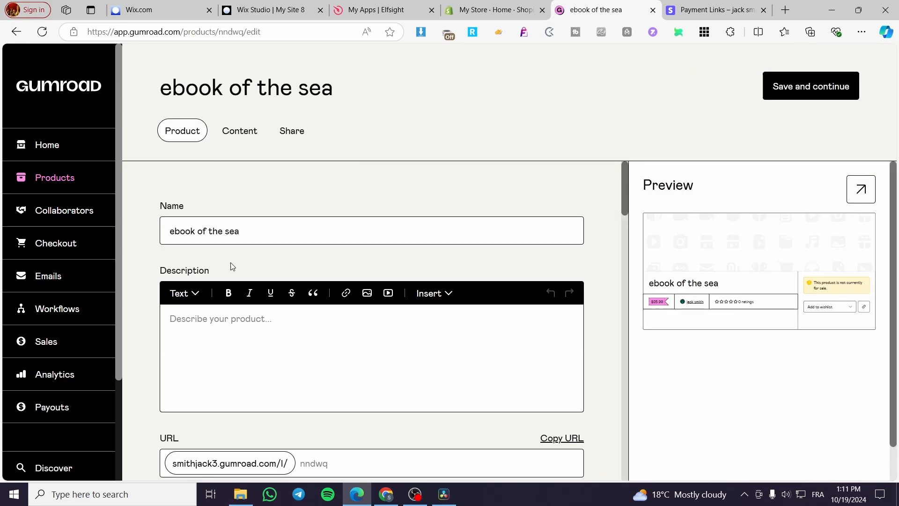
Copy the product name "ebook of the sea" into the product description
drag(261, 231, 80, 245)
key(ctrl+c)
click(234, 343)
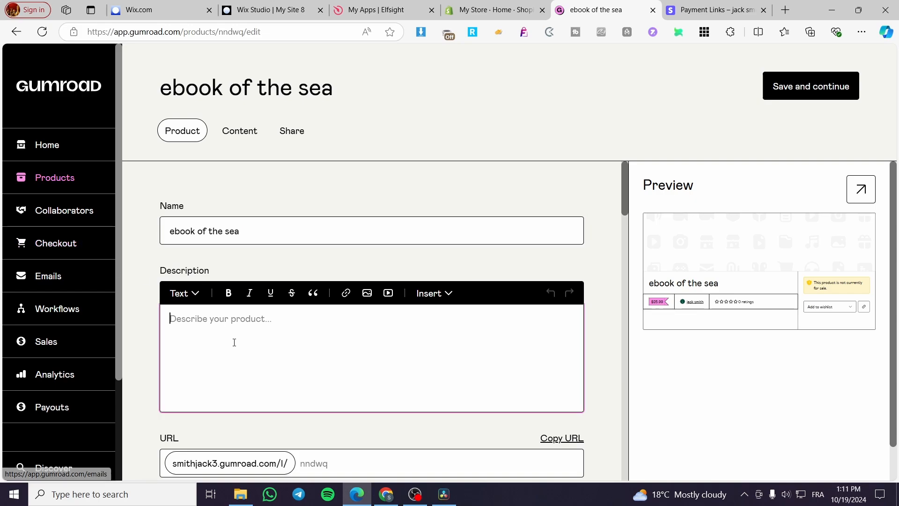
key(ctrl+v)
Set the ending of the product URL to "ebookofthesea"
scroll(491, 305, down, 2)
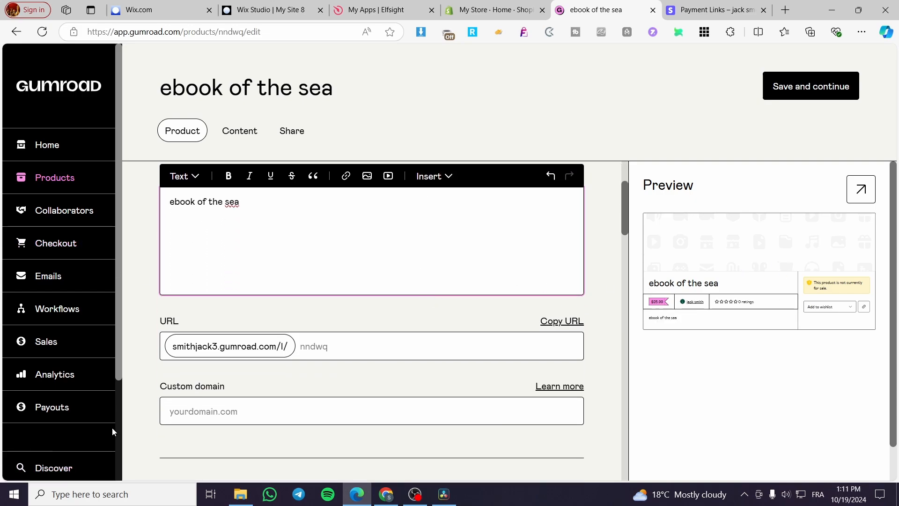
scroll(244, 352, down, 1)
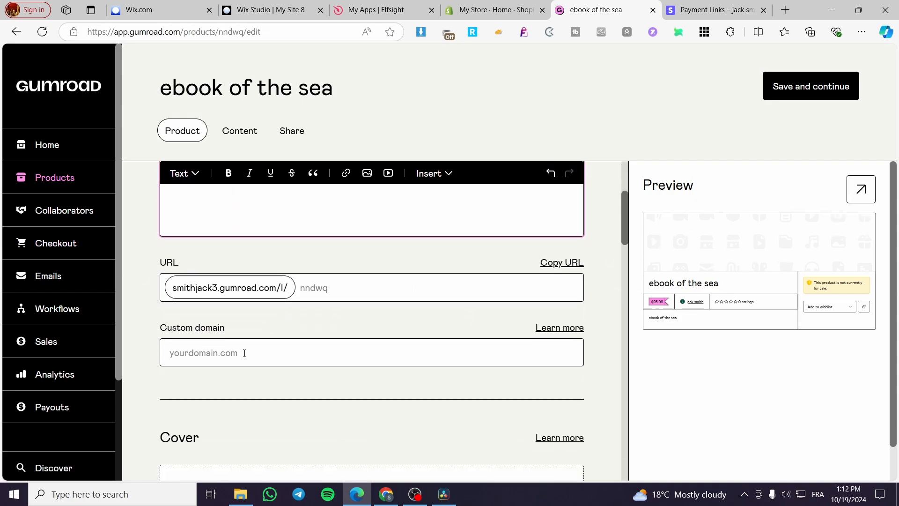
click(337, 286)
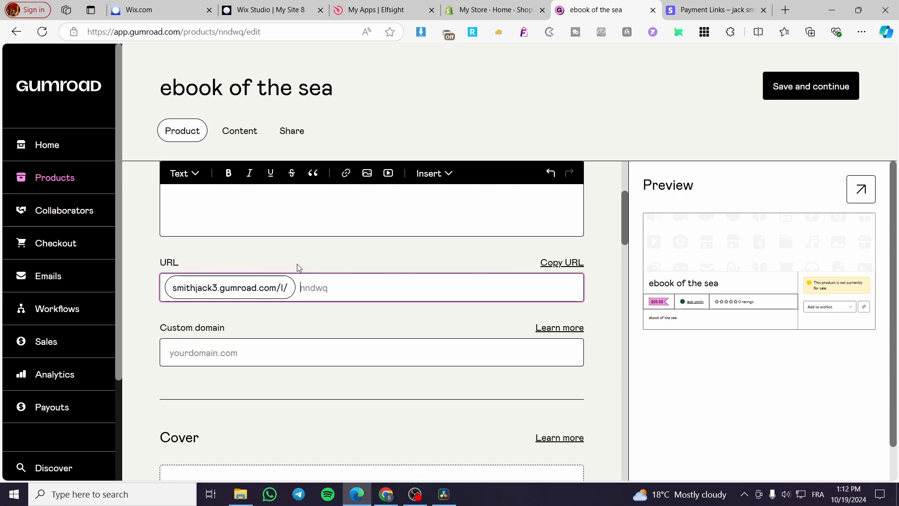
scroll(297, 268, up, 2)
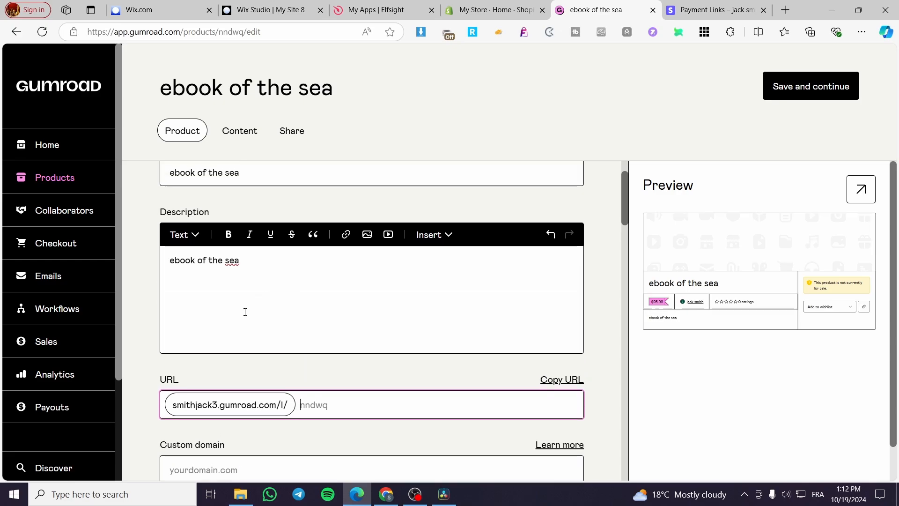
text(ebookofthesea)
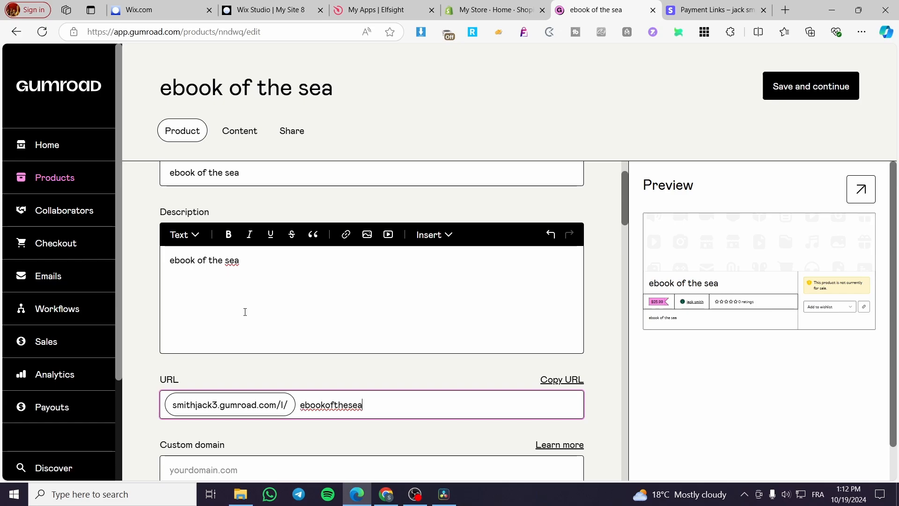
Try to upload the PNG "_White Simple Nigeria Nature T Shirt" from the Downloads folder as the product cover
scroll(248, 370, down, 5)
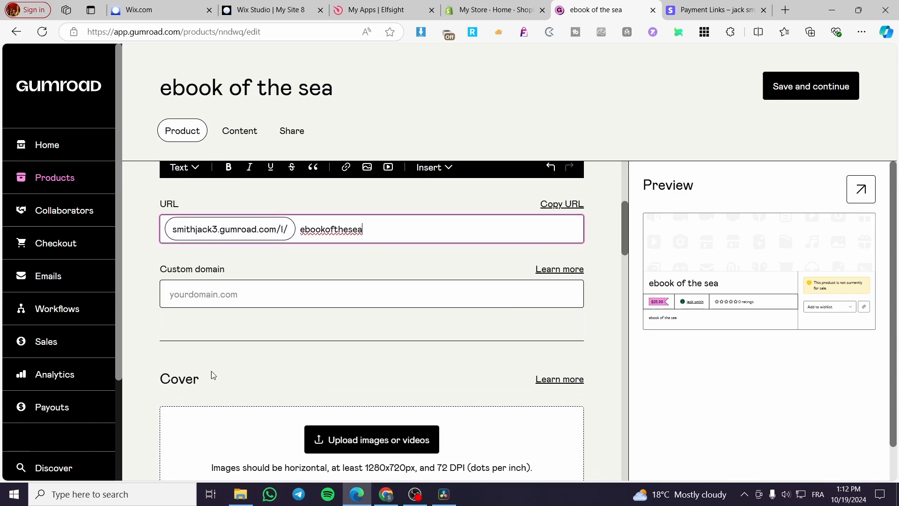
click(412, 321)
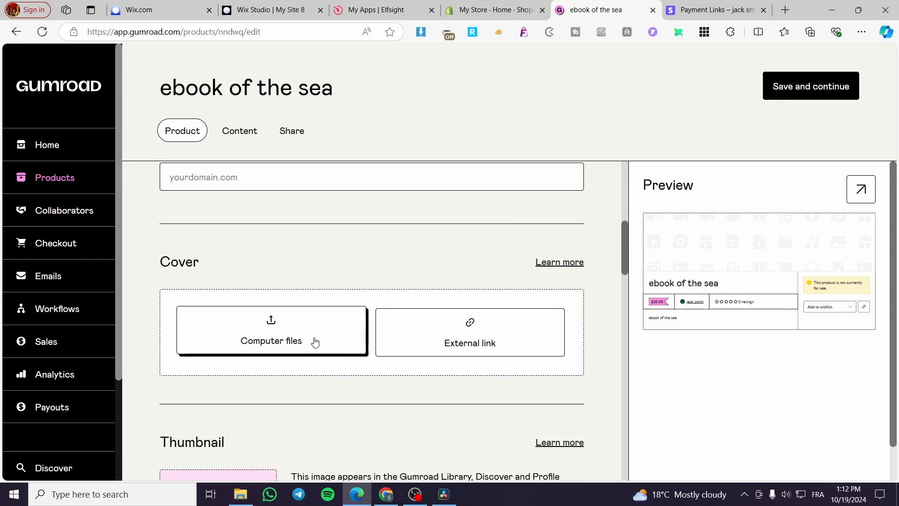
click(270, 338)
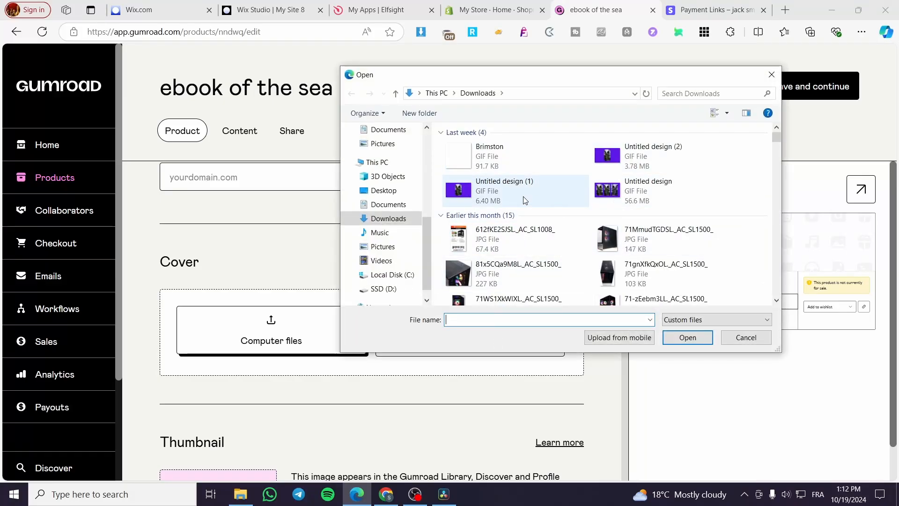
scroll(527, 201, down, 2)
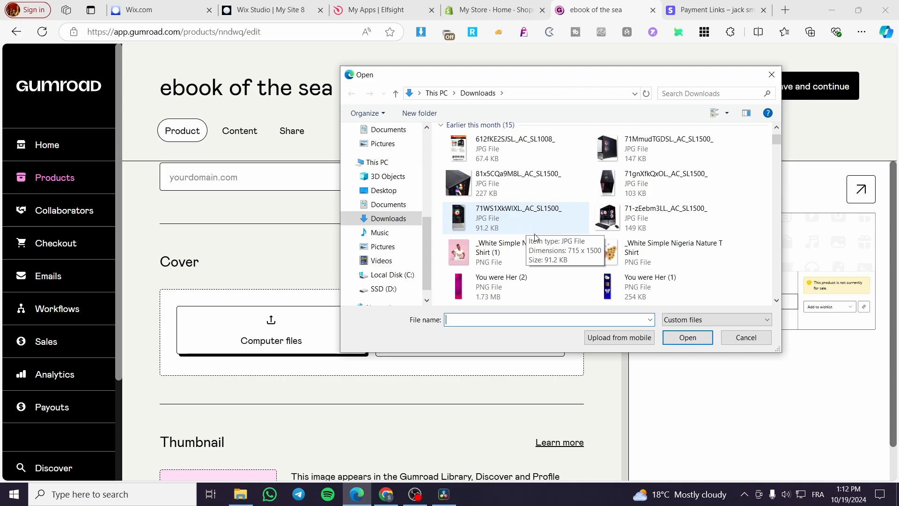
double_click(626, 255)
scroll(270, 331, down, 5)
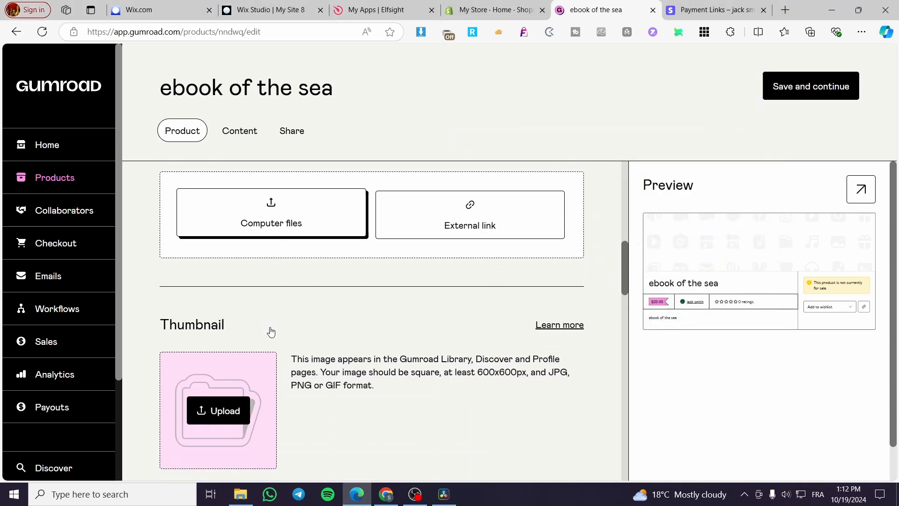
scroll(331, 256, up, 3)
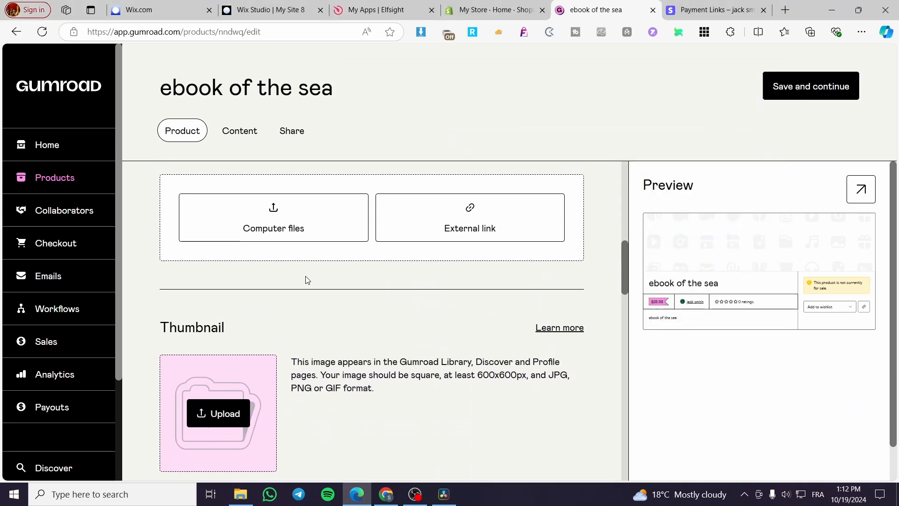
Try to upload the PNG "_White Simple Nigeria Nature T Shirt" from Downloads as the product thumbnail
scroll(306, 279, down, 3)
click(212, 296)
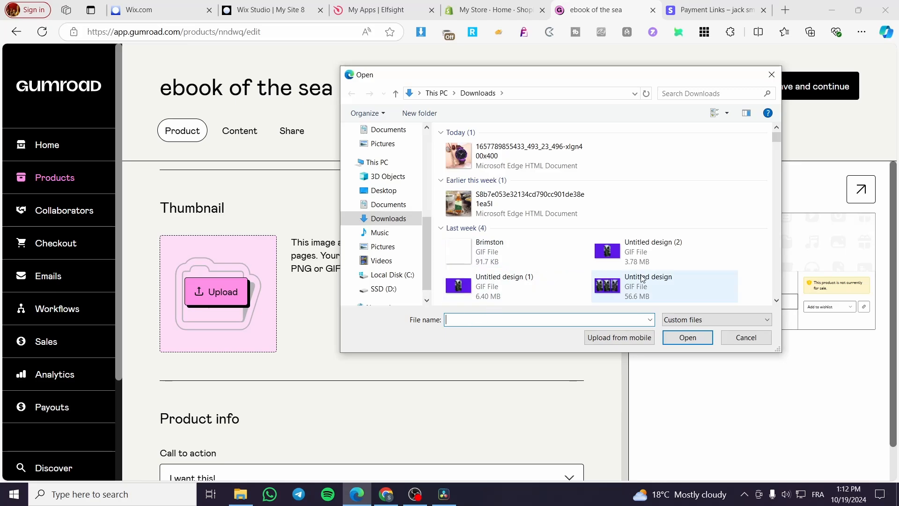
scroll(605, 215, down, 3)
double_click(625, 253)
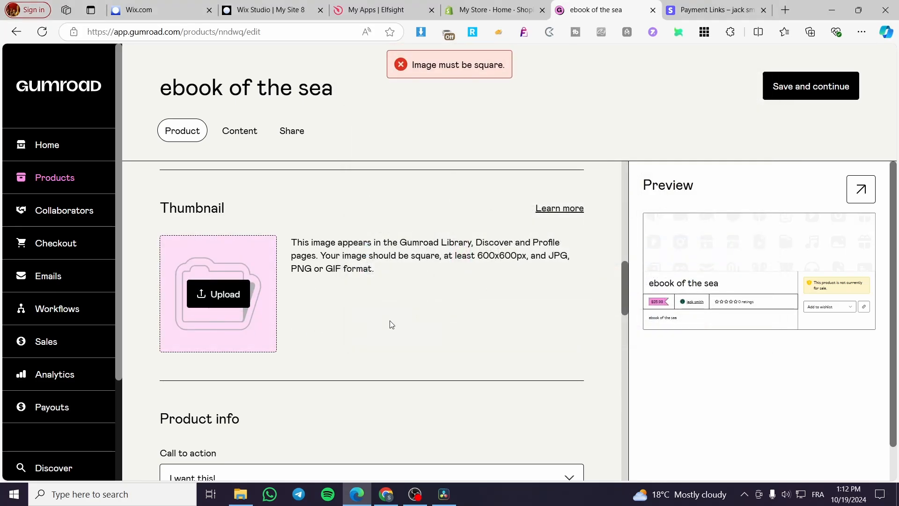
Upload the PNG "_White Simple Nigeria Nature T Shirt" from Downloads as the cover once more
scroll(390, 320, up, 5)
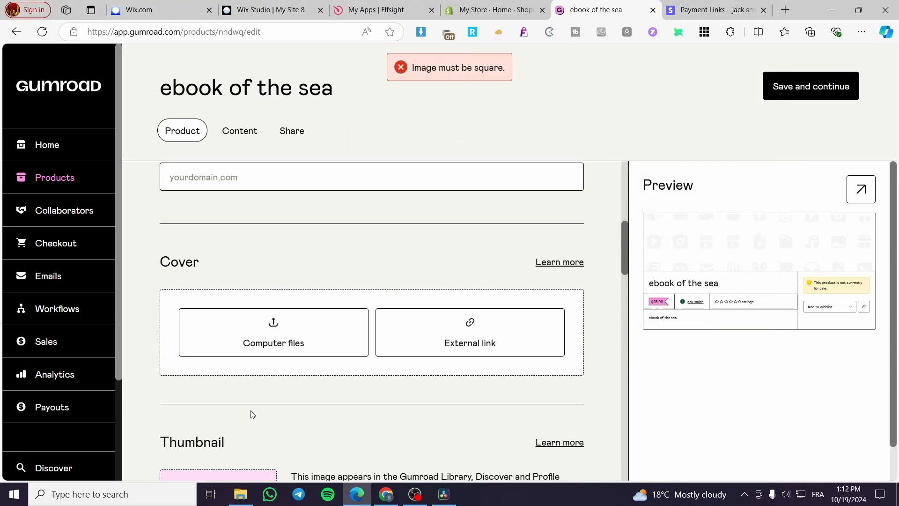
scroll(267, 416, up, 1)
scroll(297, 345, down, 1)
click(304, 337)
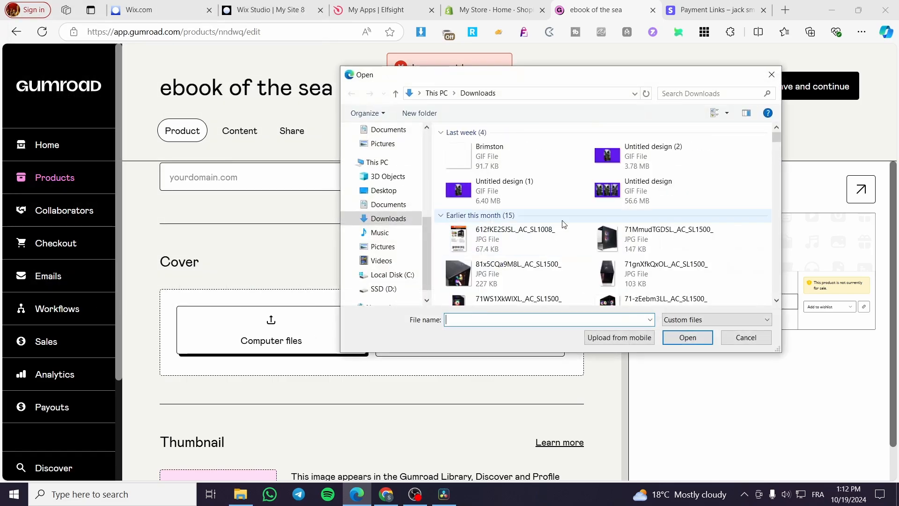
scroll(564, 234, down, 3)
double_click(612, 258)
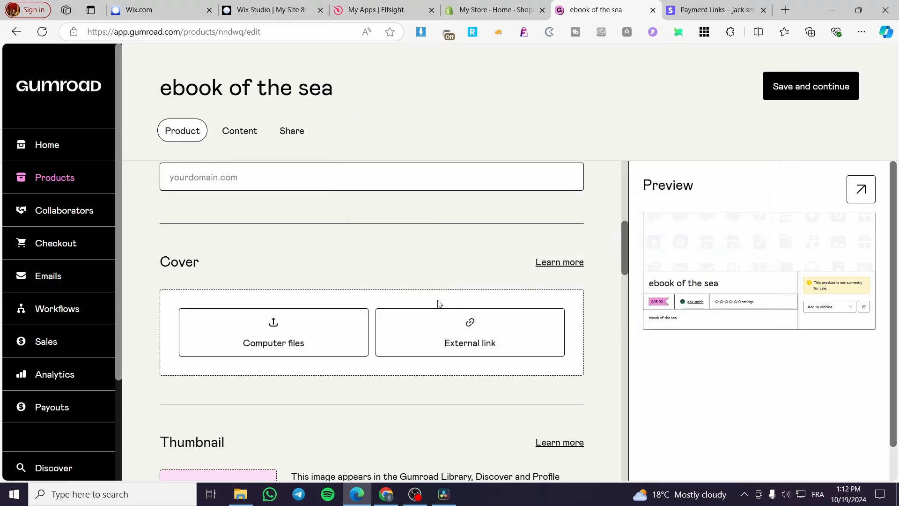
Set the product's call to action to "Buy this"
scroll(281, 335, up, 5)
scroll(305, 329, down, 7)
scroll(306, 327, down, 8)
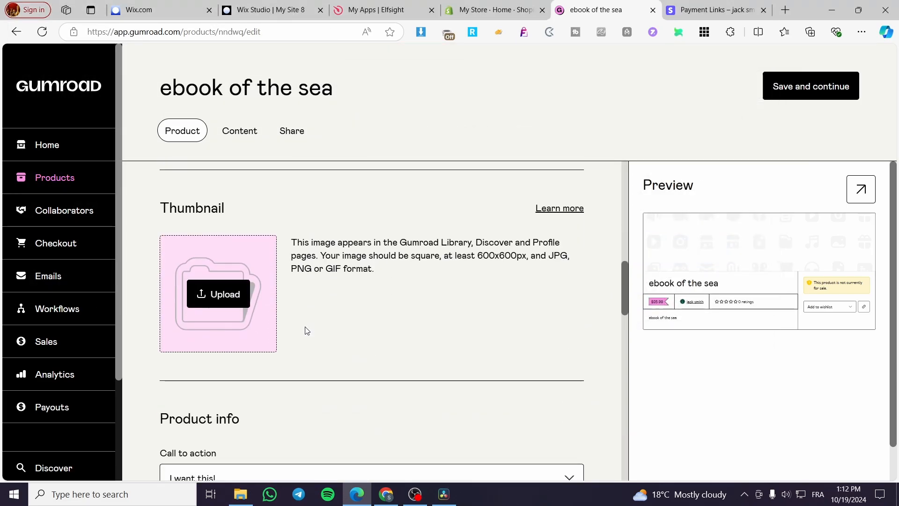
scroll(244, 252, up, 1)
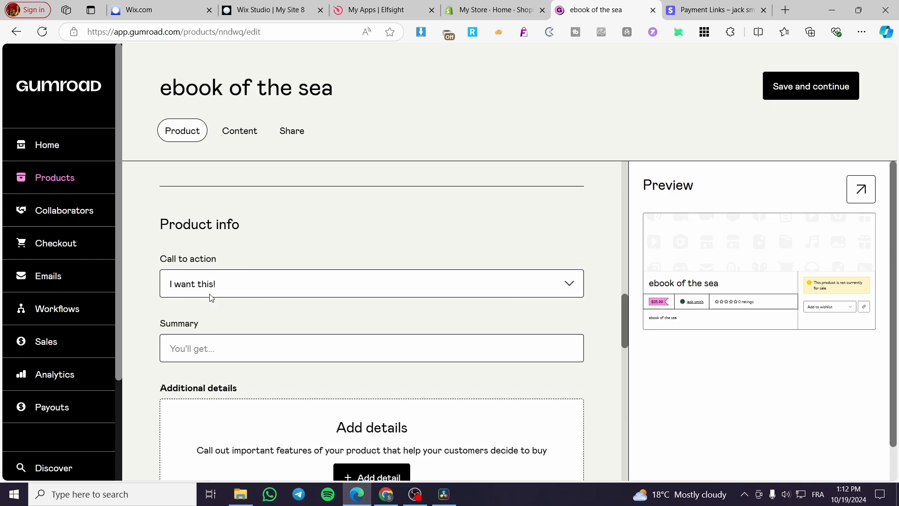
click(313, 302)
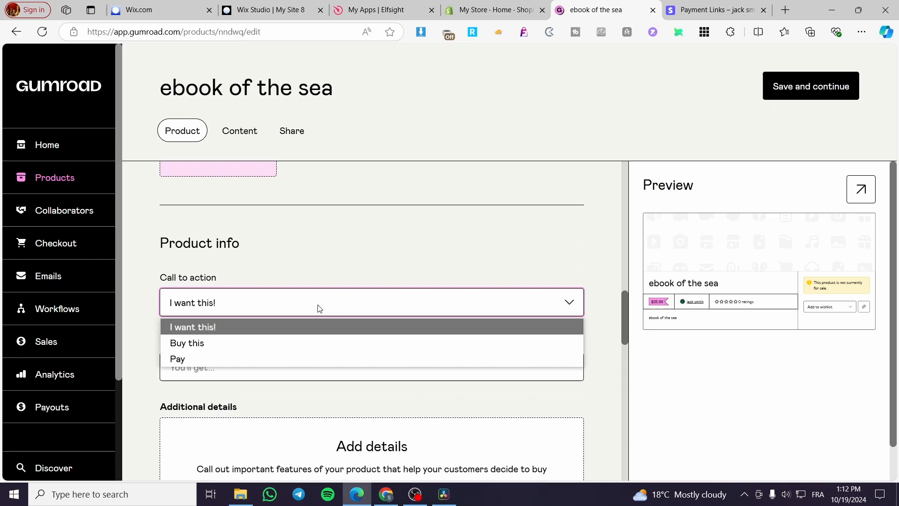
click(239, 343)
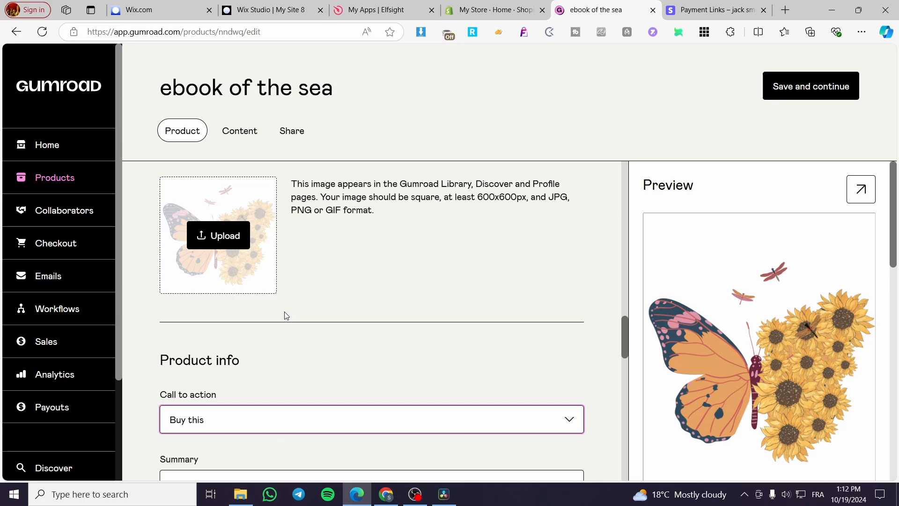
Examine how the uploaded image appears in the product's cover, thumbnail and preview
scroll(852, 356, down, 5)
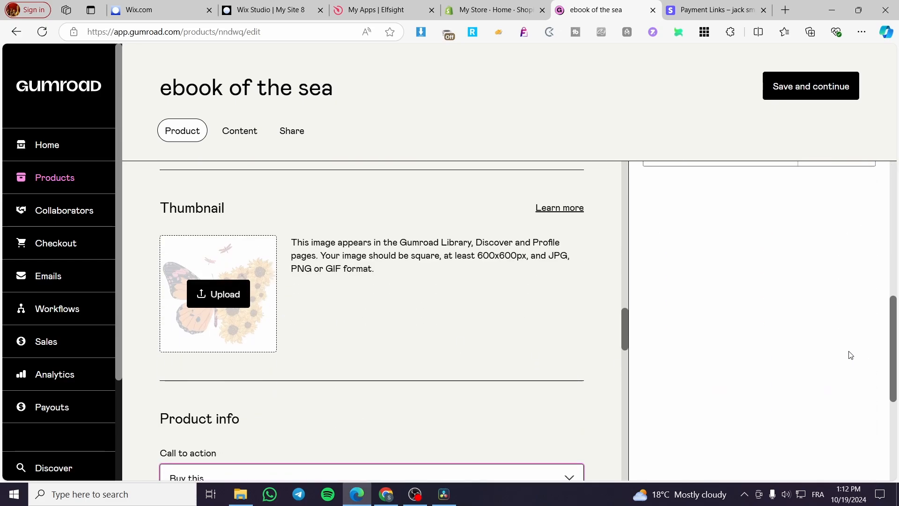
scroll(851, 355, up, 5)
scroll(290, 334, down, 1)
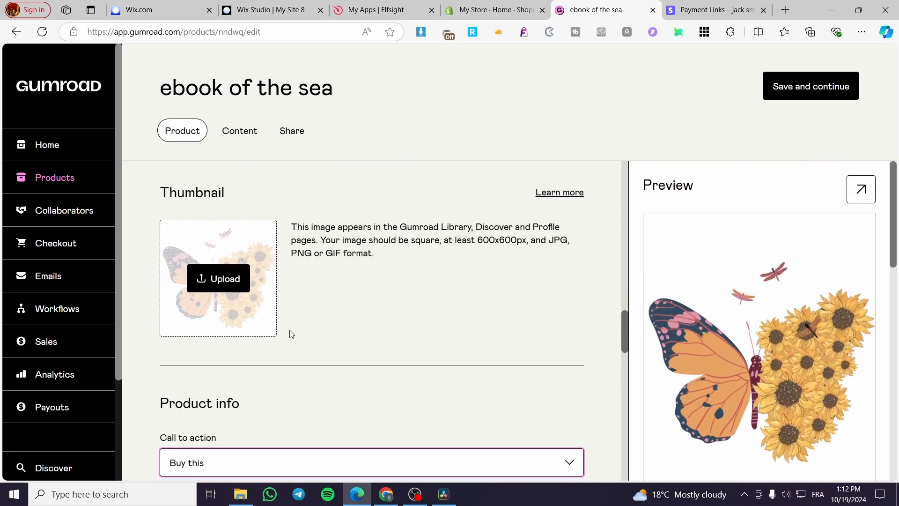
scroll(253, 334, down, 5)
scroll(262, 324, up, 10)
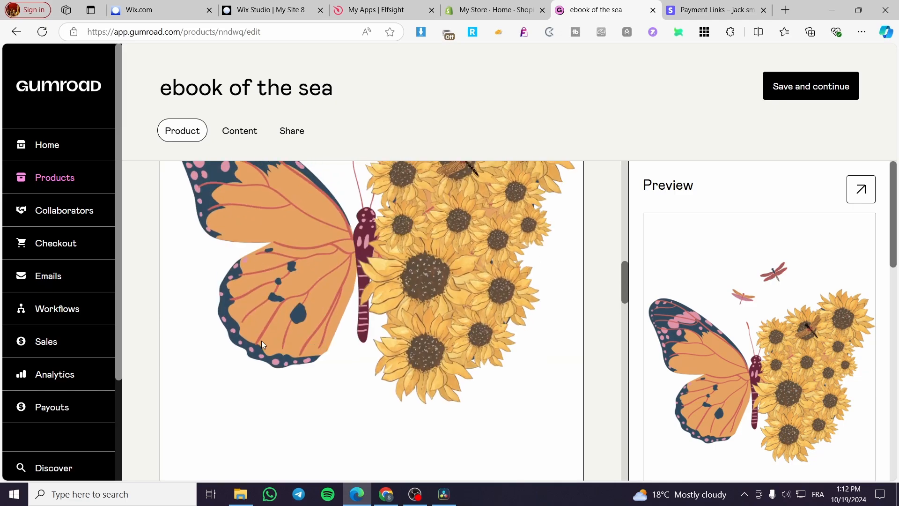
scroll(253, 342, up, 2)
Add and remove a blank additional detail, and review the product's integrations, pricing, versions and settings
scroll(253, 342, down, 7)
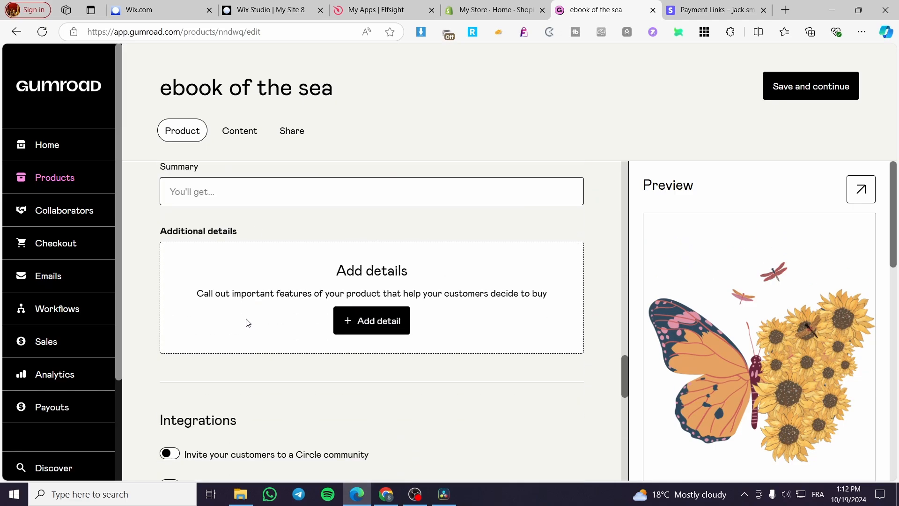
click(395, 320)
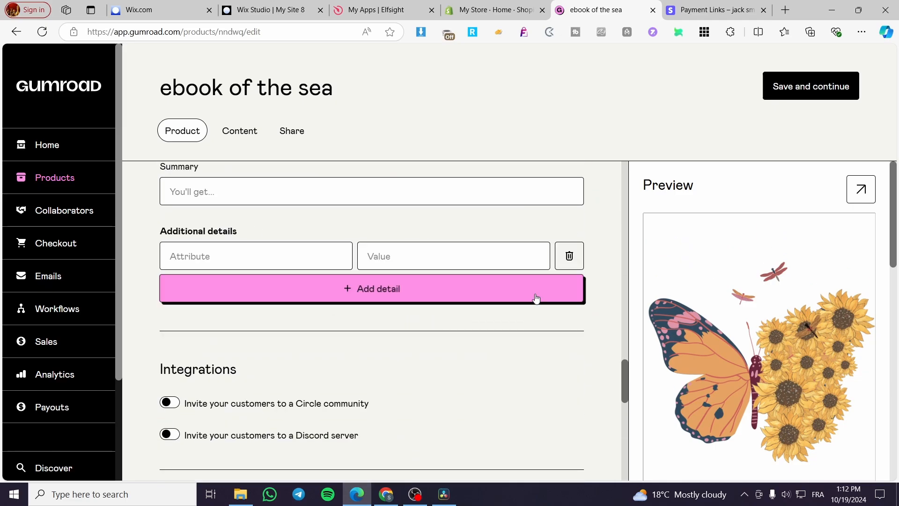
click(569, 256)
scroll(307, 353, down, 4)
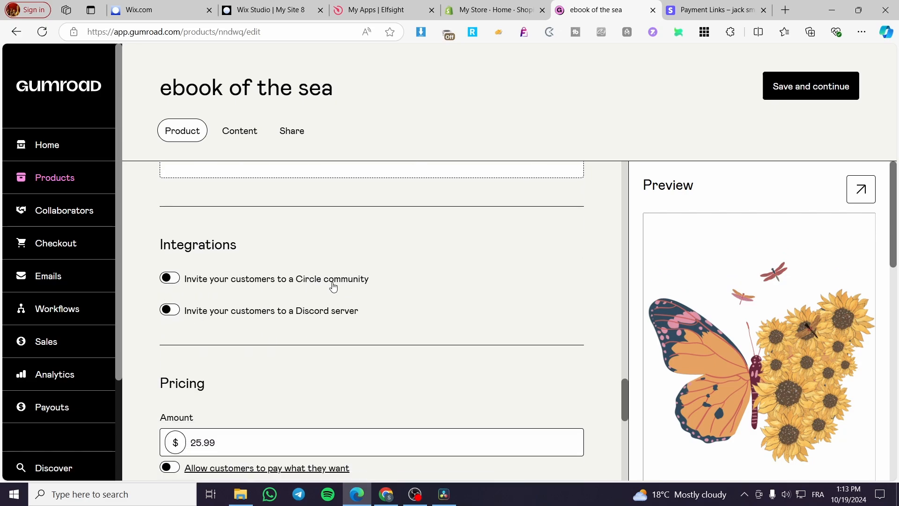
scroll(333, 287, down, 1)
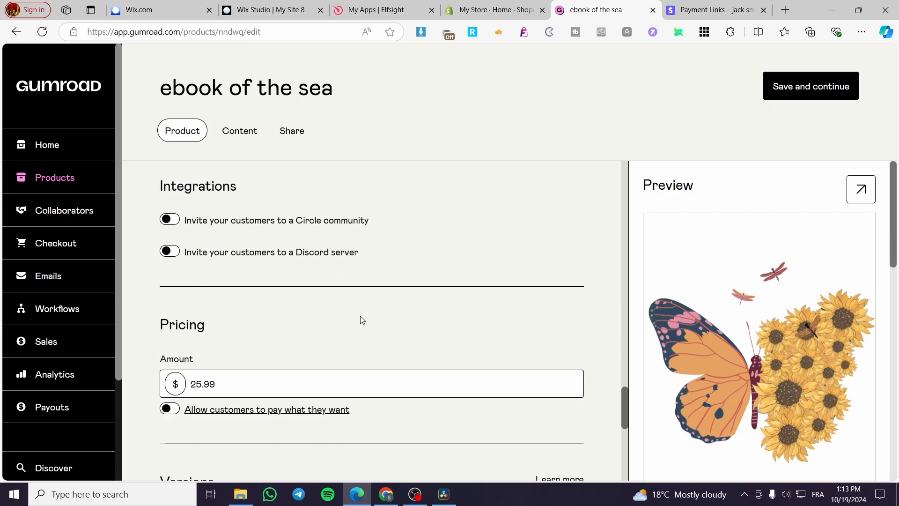
scroll(226, 313, down, 2)
scroll(243, 319, down, 4)
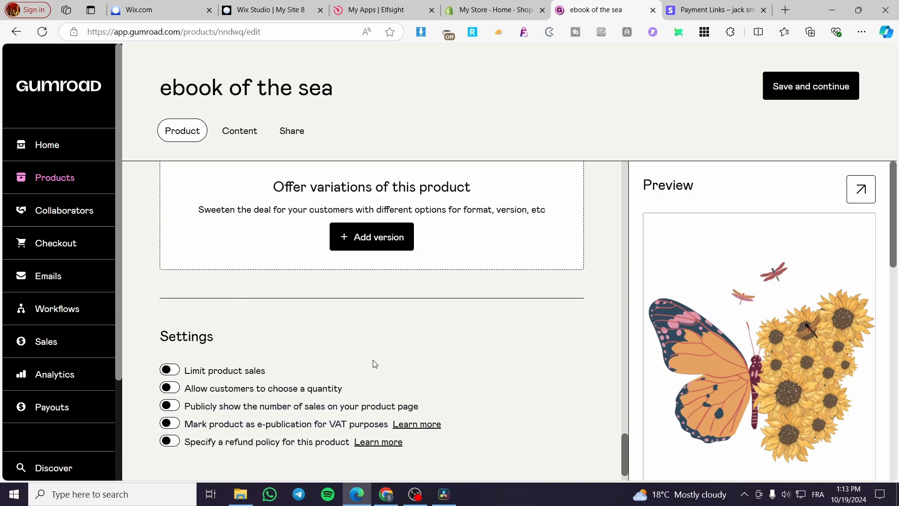
scroll(371, 342, down, 1)
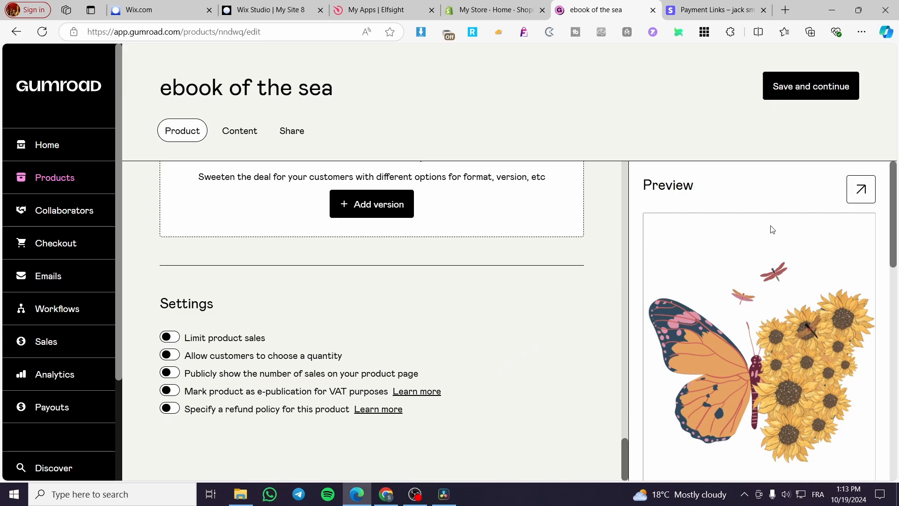
Save the product details and upload the PNG "_White Simple Nigeria Nature T Shirt" from Downloads as the product's content
click(812, 89)
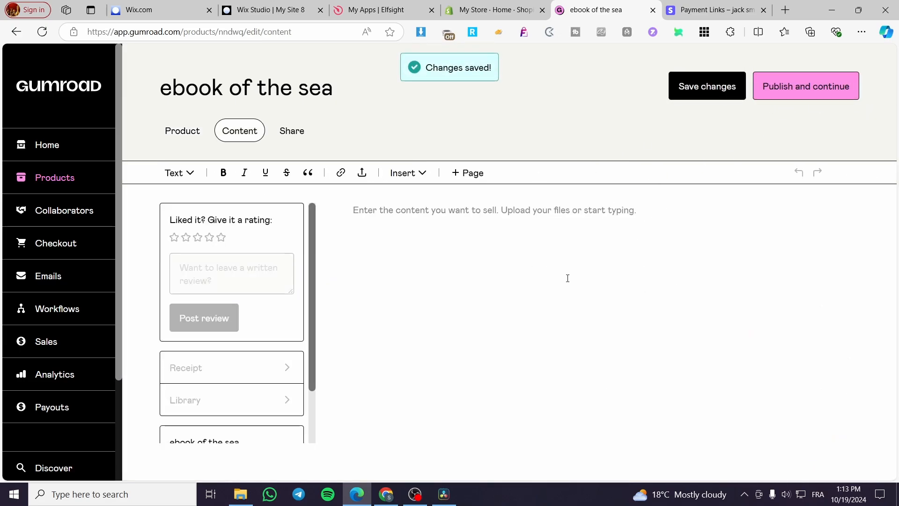
click(407, 173)
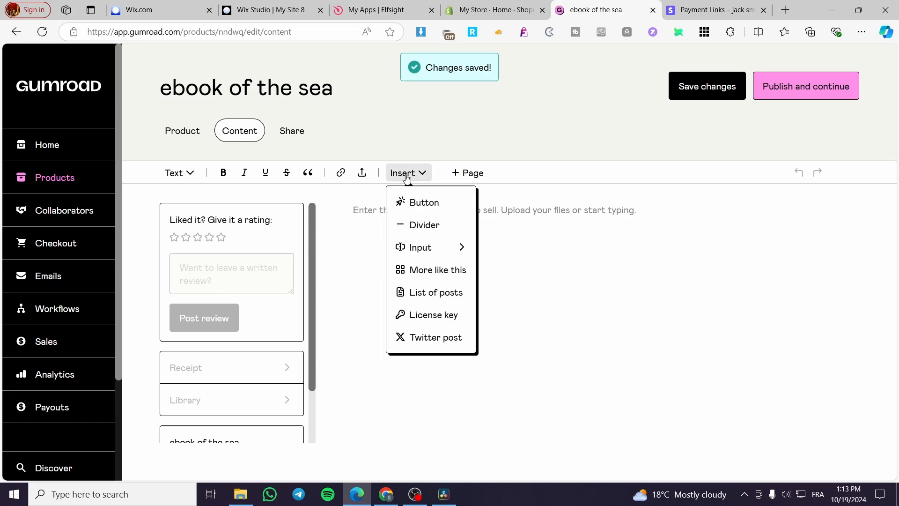
click(364, 177)
click(363, 176)
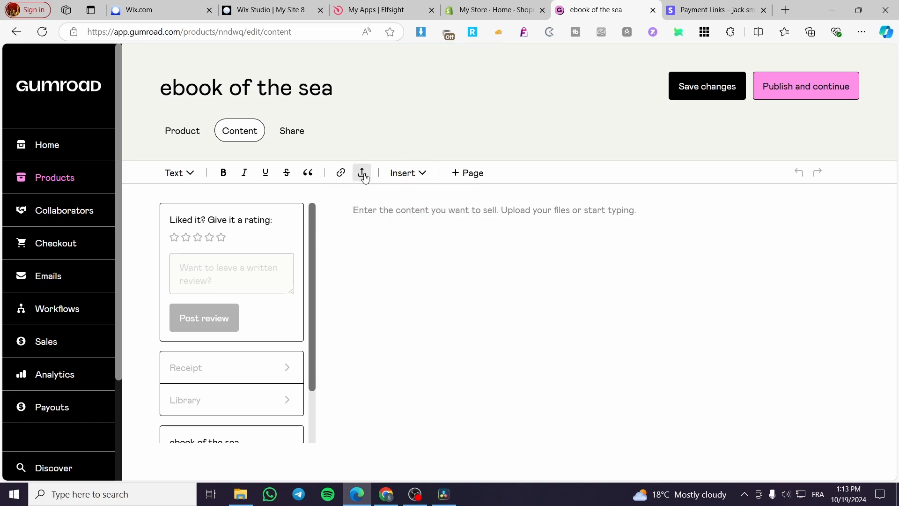
click(363, 176)
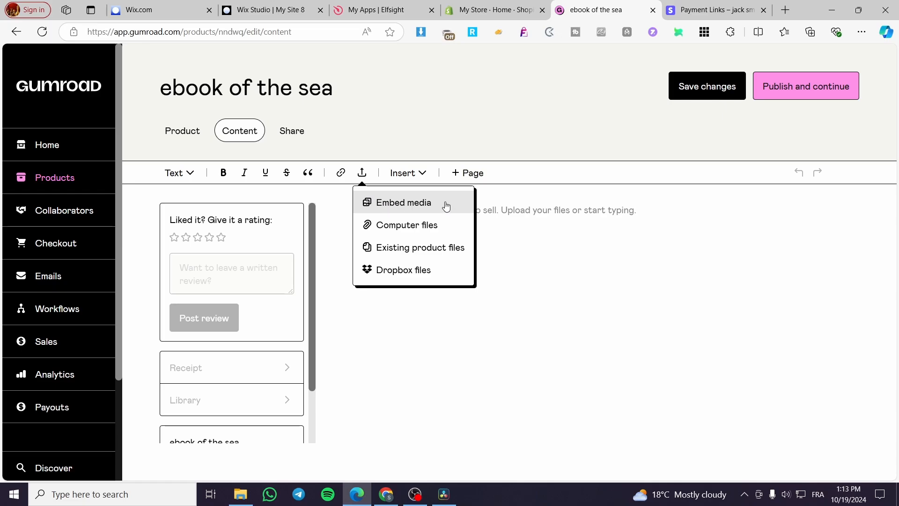
click(412, 227)
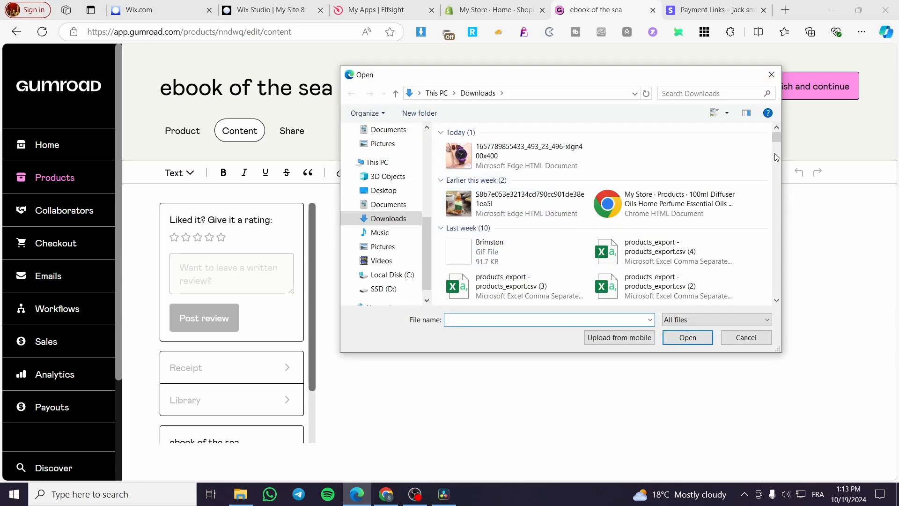
drag(777, 137, 779, 142)
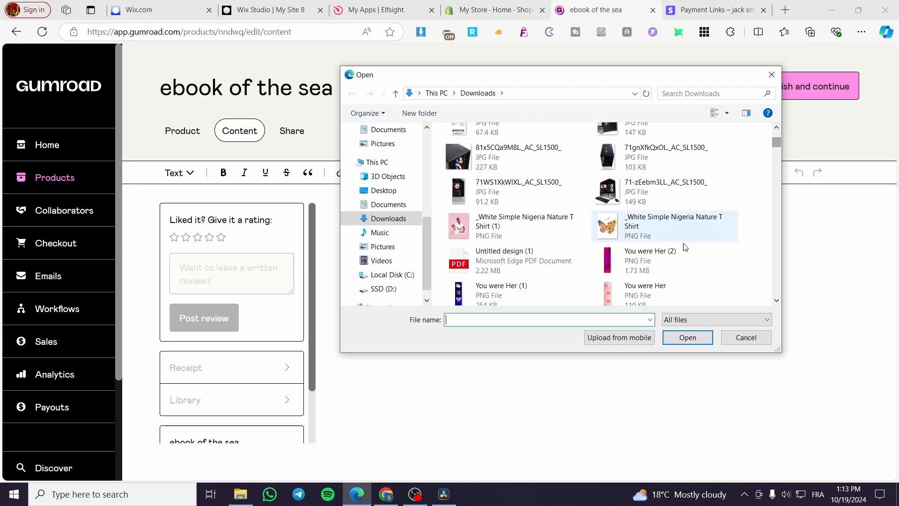
double_click(643, 228)
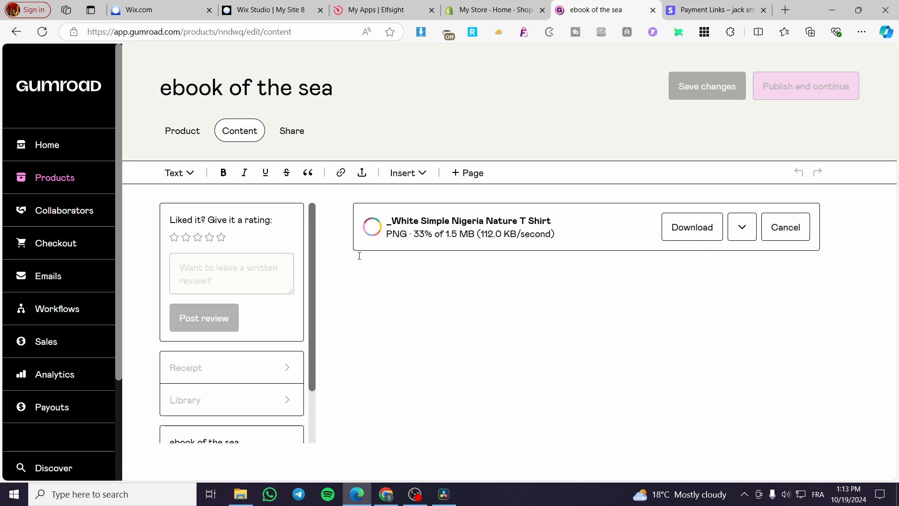
click(383, 275)
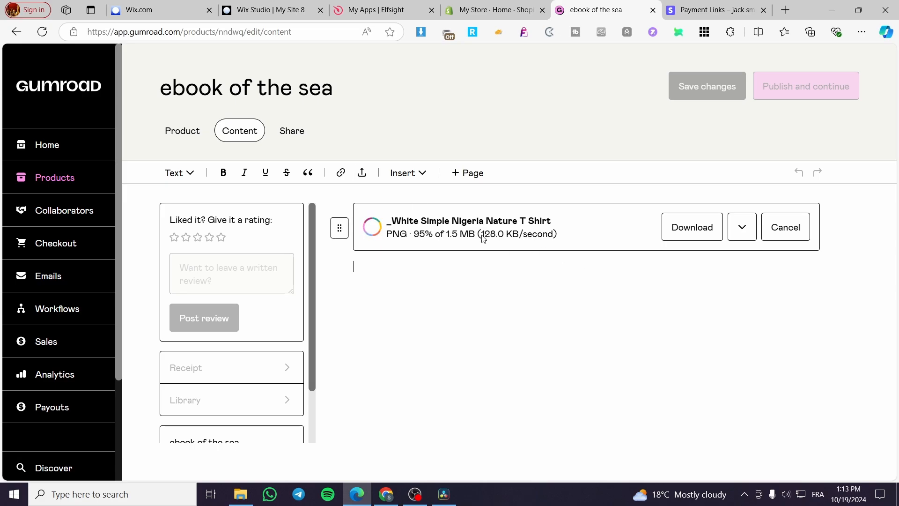
Publish the ebook product and review its share, profile and Gumroad Discover options
scroll(263, 290, down, 1)
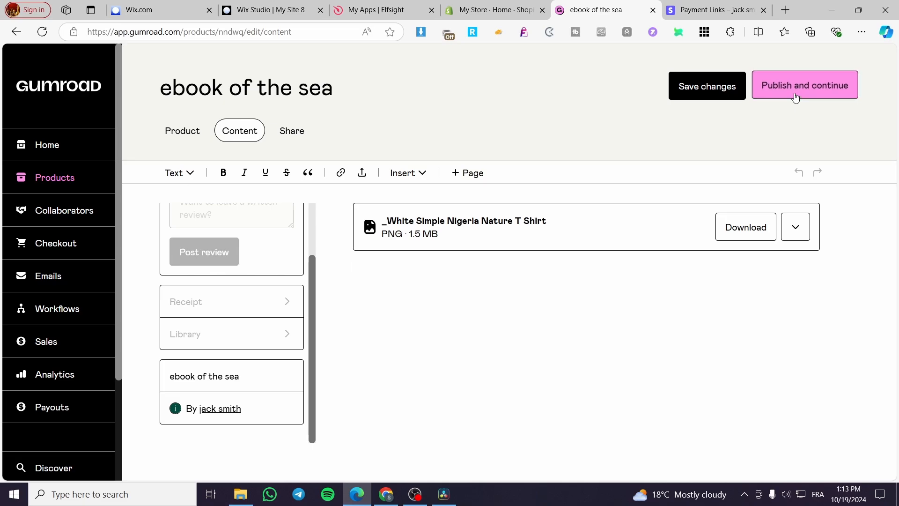
click(810, 92)
scroll(328, 334, down, 1)
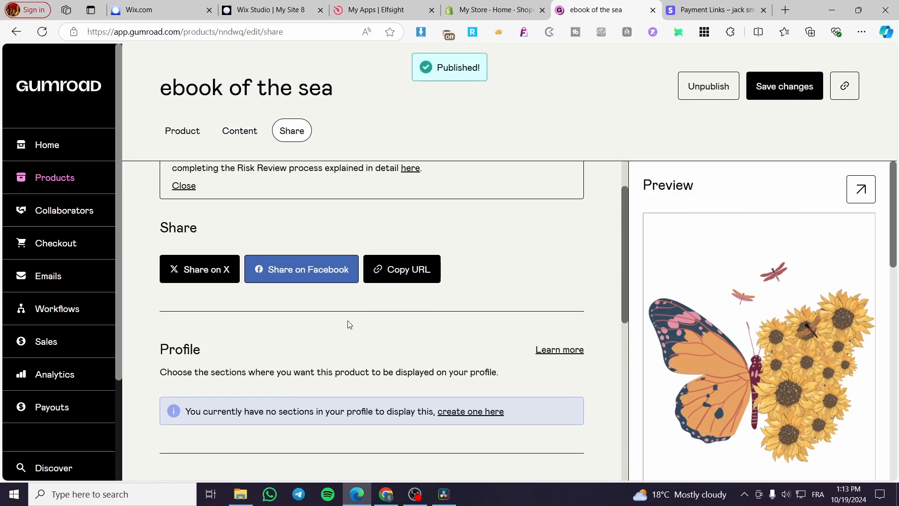
scroll(249, 285, up, 1)
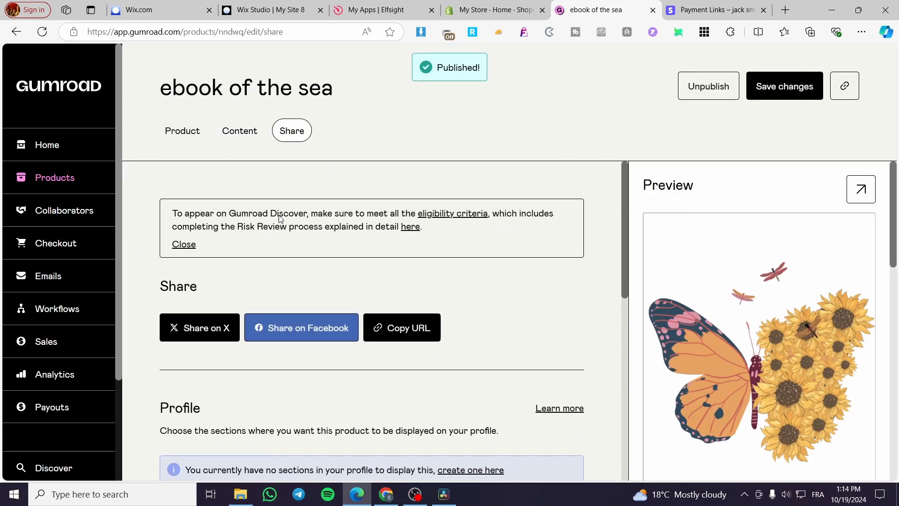
scroll(334, 279, down, 4)
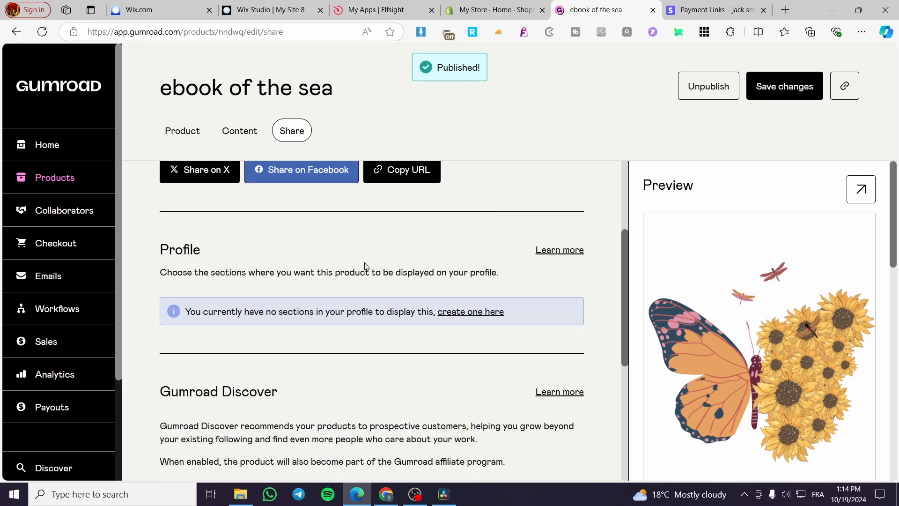
scroll(63, 289, down, 1)
Open the payment settings of the Gumroad account
scroll(63, 289, down, 2)
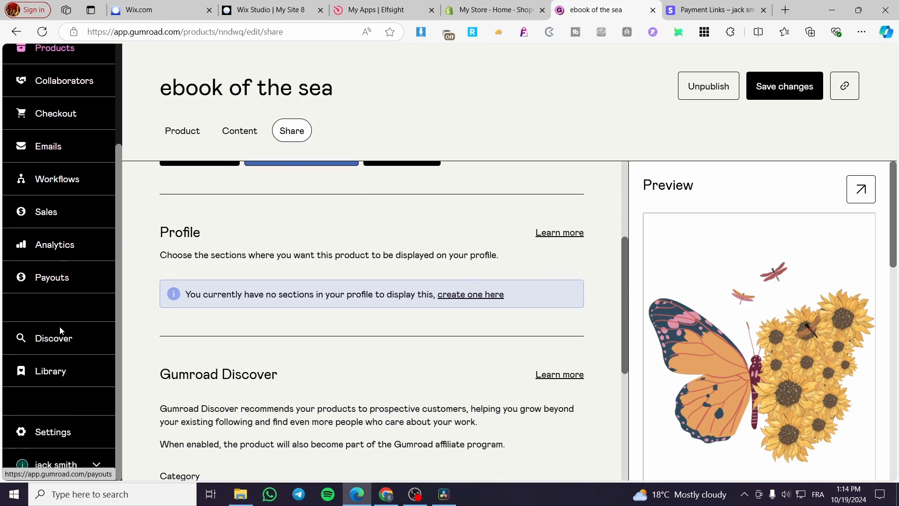
click(73, 432)
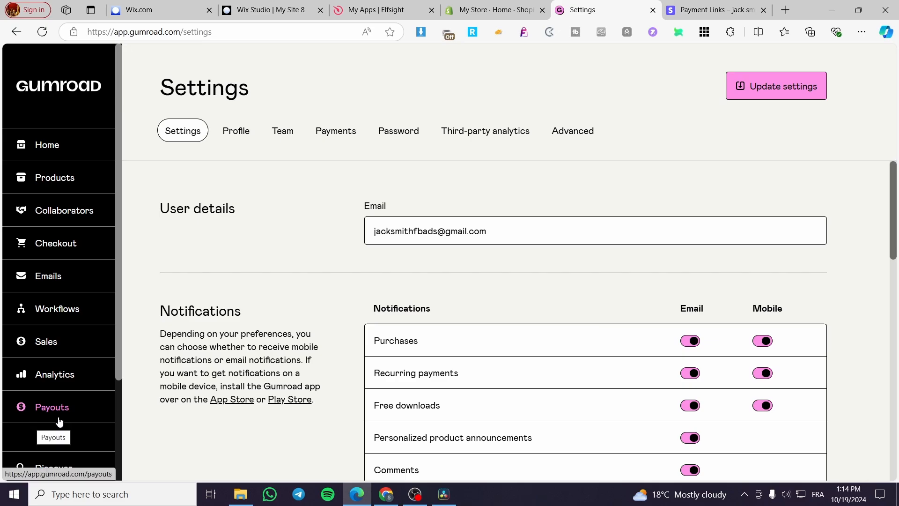
click(342, 131)
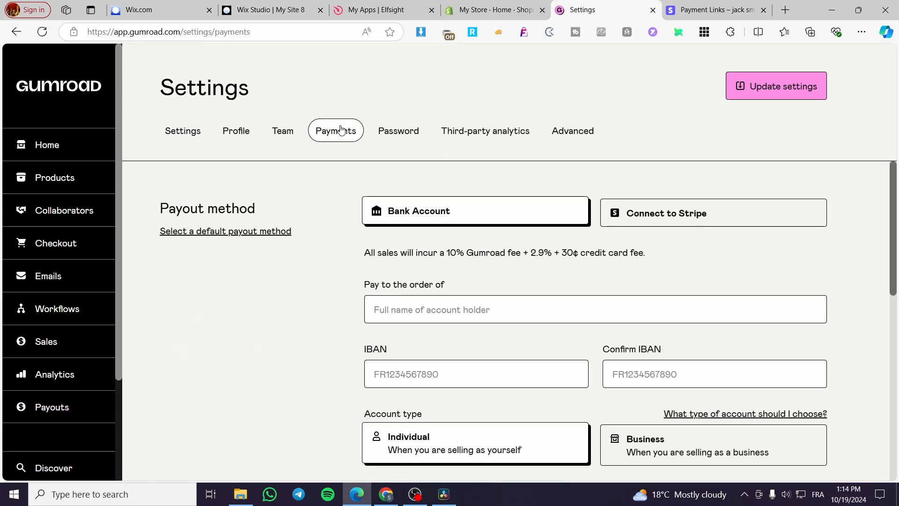
Try connecting Stripe as the payout method as far as the account selection, and return to the payment settings
click(705, 220)
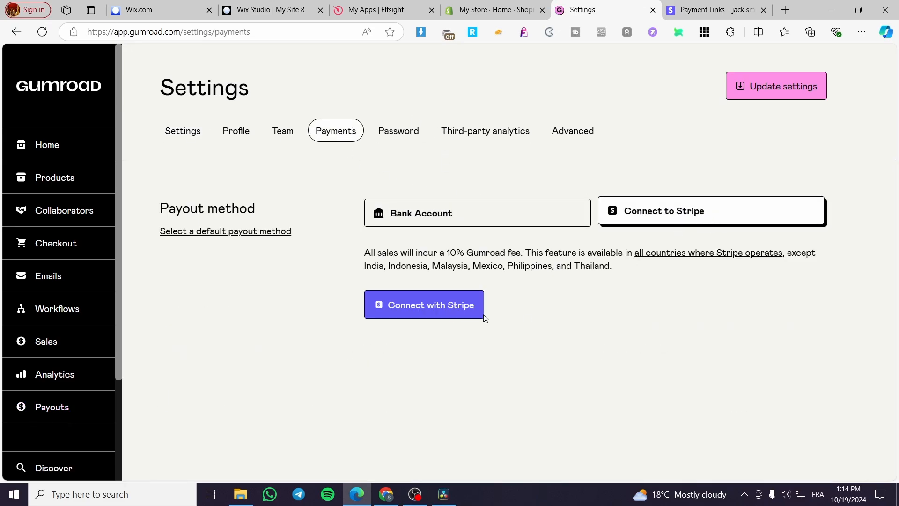
click(418, 304)
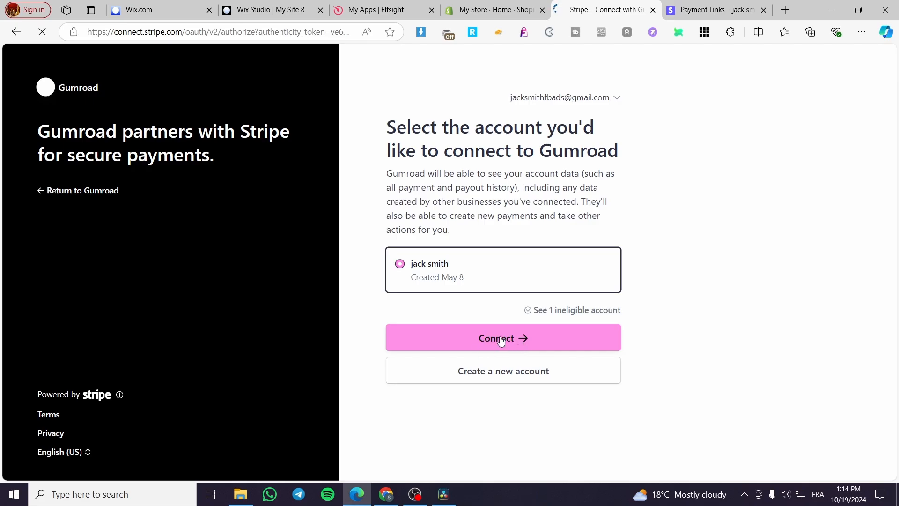
click(16, 31)
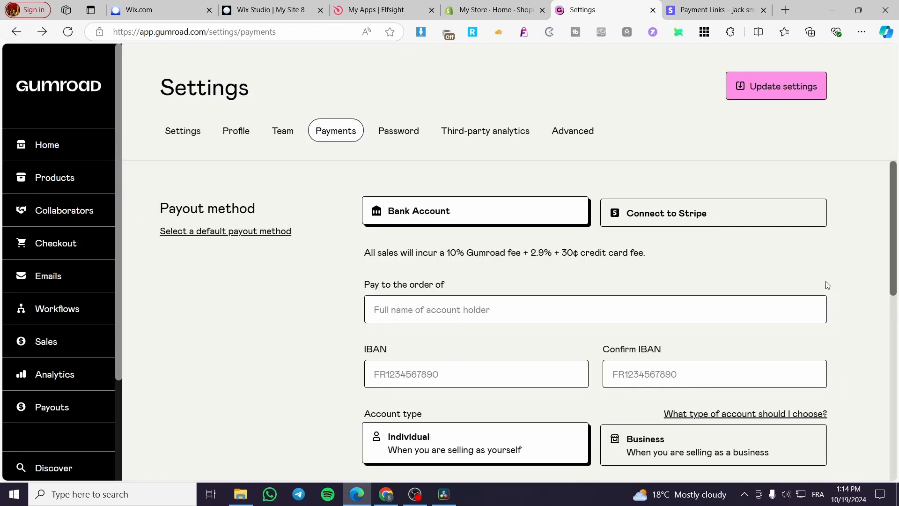